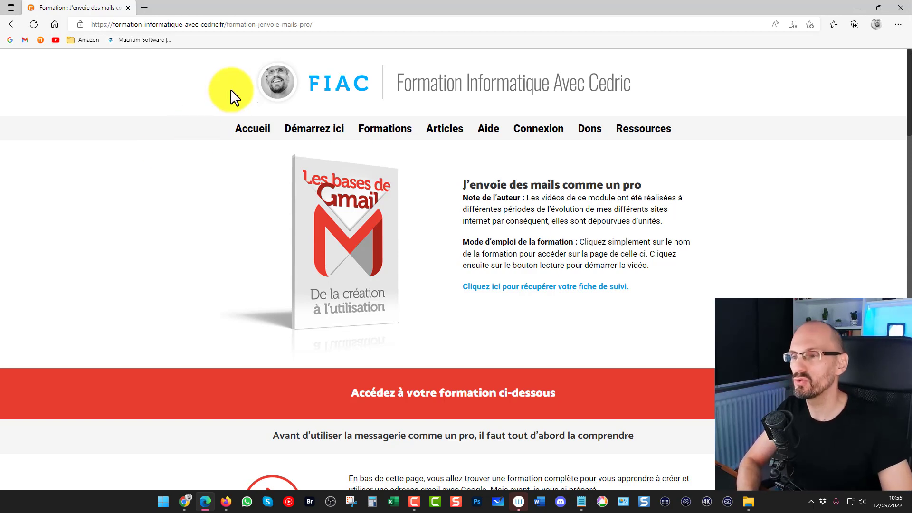
# - Look through the "J'envoie des mails comme un pro" course page, open the Formations page, and minimize the browser
pyautogui.scroll(-7, 224, 190)
pyautogui.scroll(-20, 209, 152)
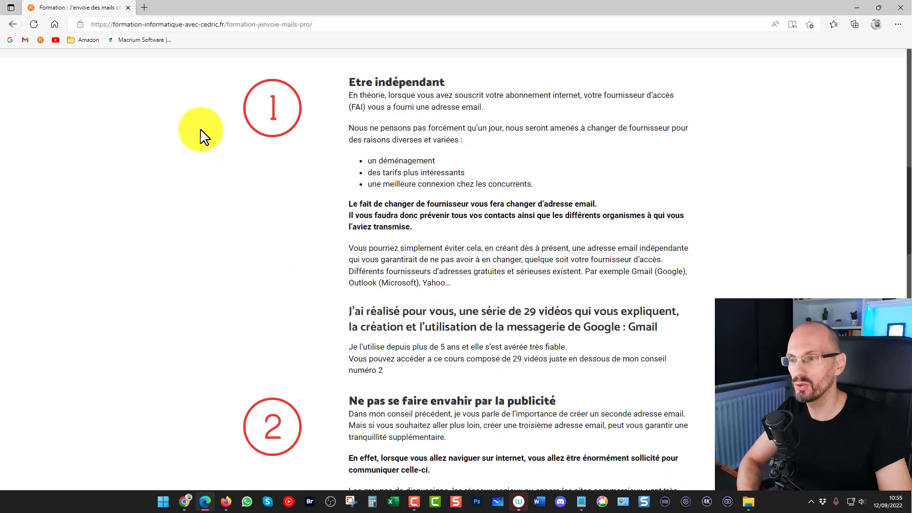
pyautogui.scroll(-6, 187, 138)
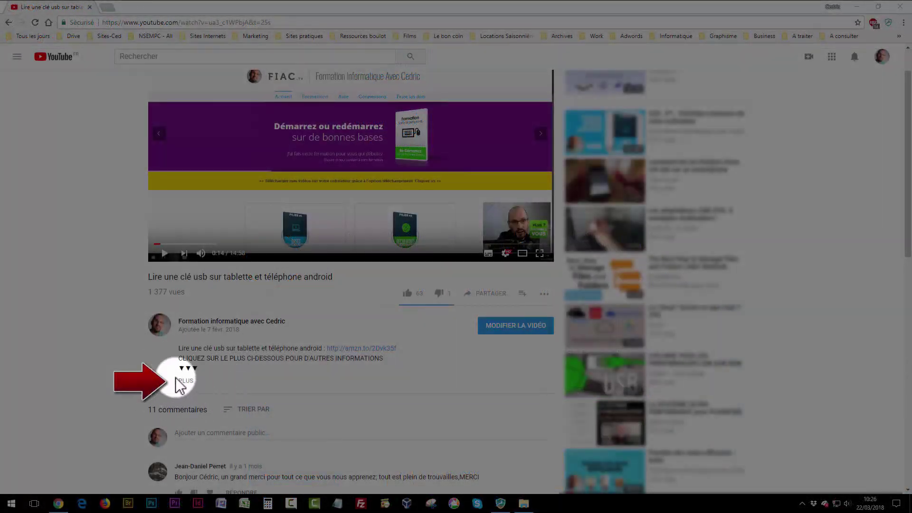
pyautogui.click(187, 381)
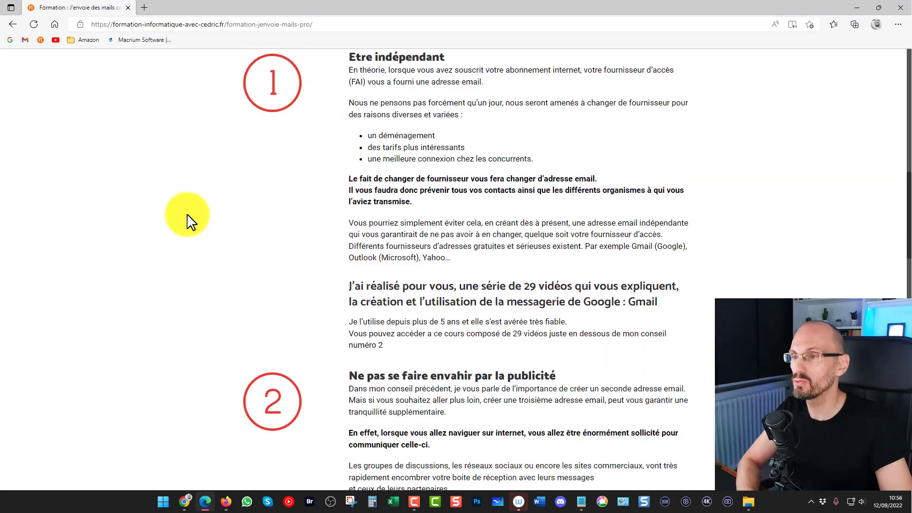
pyautogui.scroll(8, 188, 218)
pyautogui.scroll(4, 192, 228)
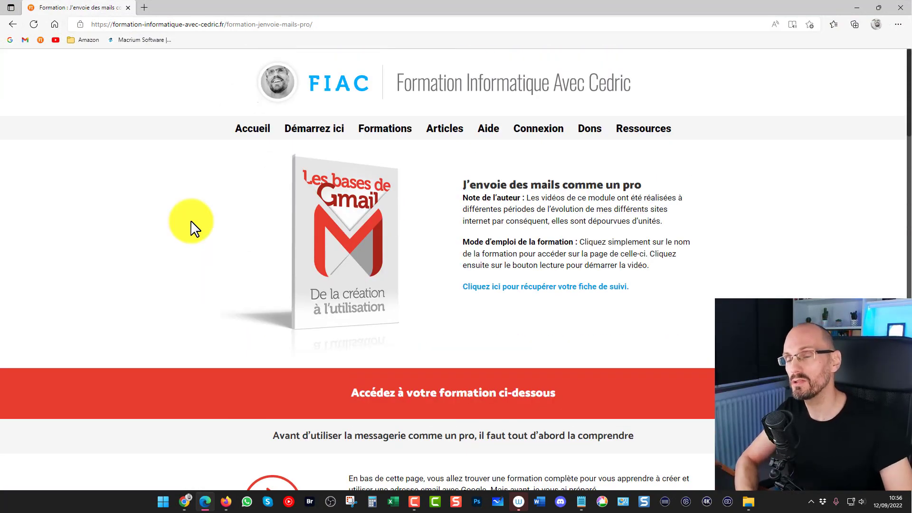
pyautogui.click(387, 138)
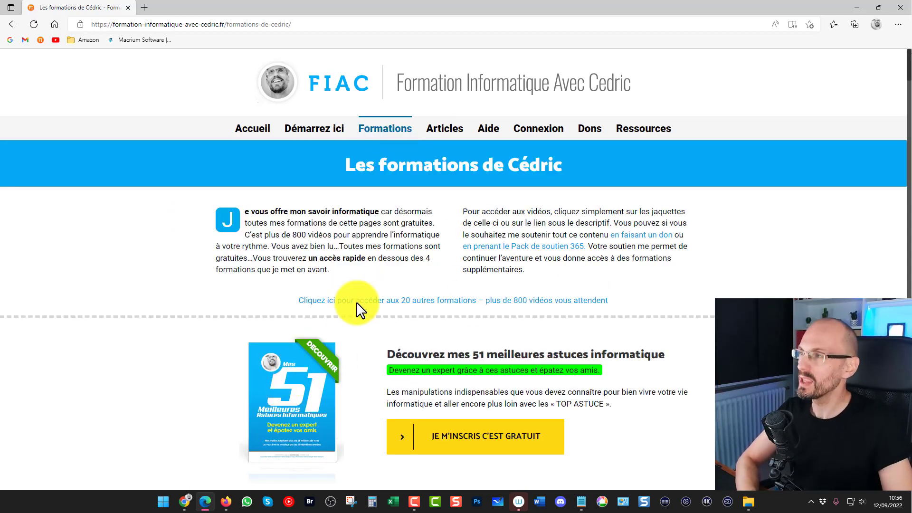
pyautogui.click(855, 8)
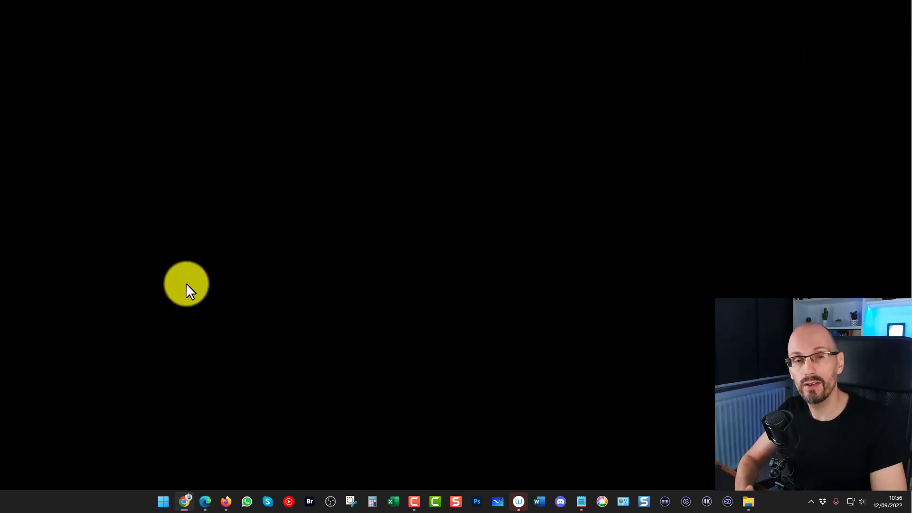
pyautogui.press('super')
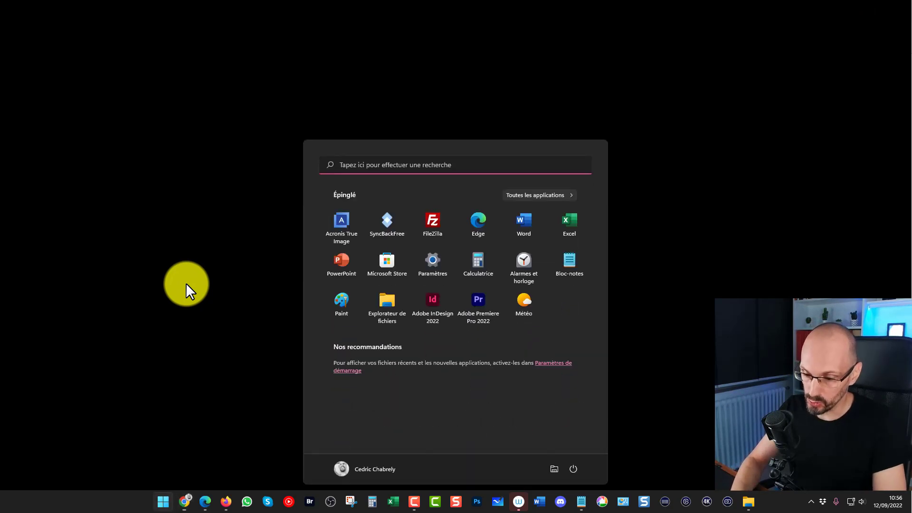
pyautogui.write('courrie')
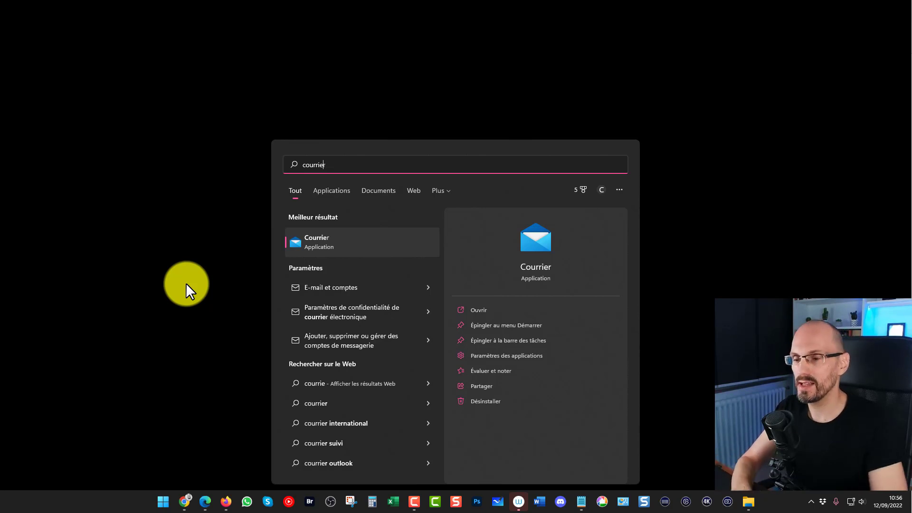
pyautogui.click(186, 283)
# - Search Windows for "courrier" and launch the Courrier app
pyautogui.click(162, 503)
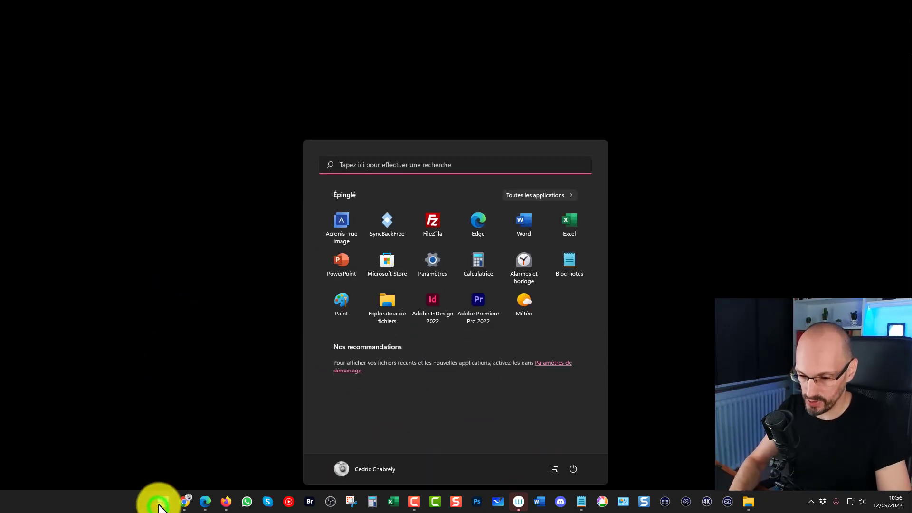
pyautogui.write('courrier')
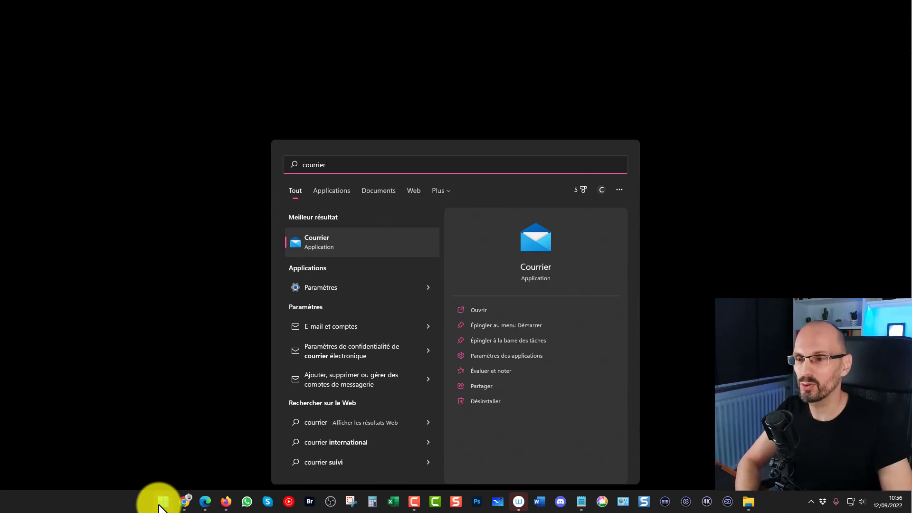
pyautogui.click(337, 241)
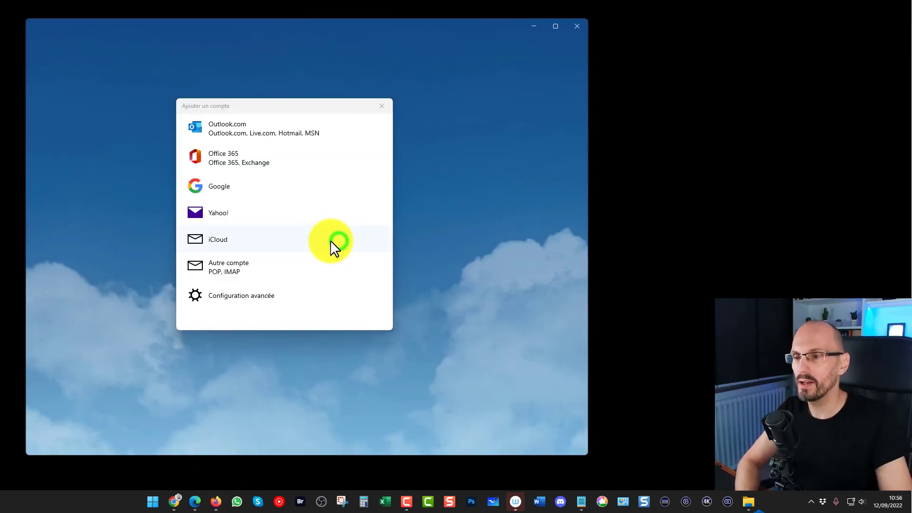
# - Choose advanced configuration for the new account and select the Courrier Internet account type
pyautogui.click(562, 22)
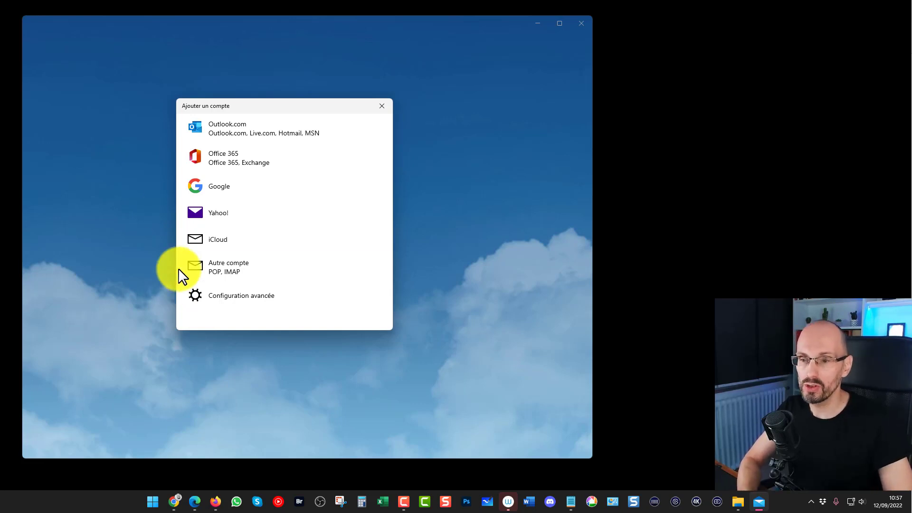
pyautogui.click(225, 295)
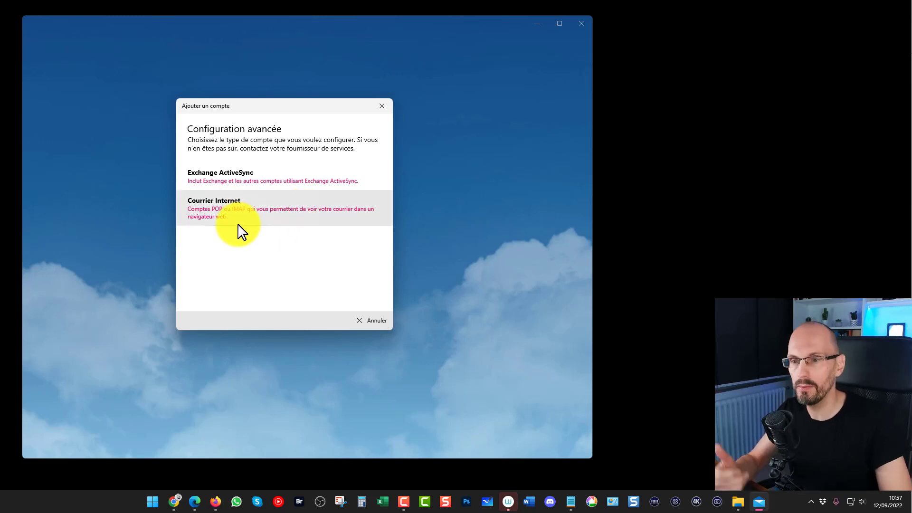
pyautogui.click(228, 212)
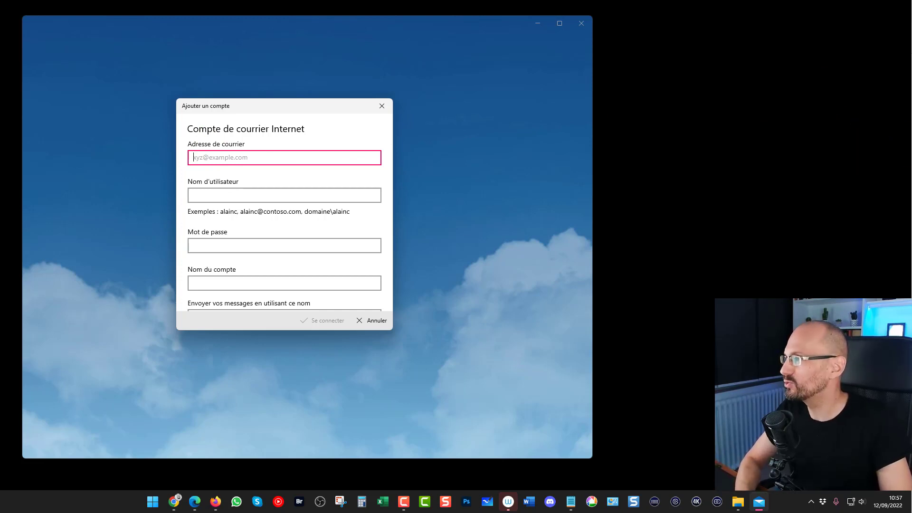
# - Enter the Orange e-mail address as both the mail address and the user name of the new account
pyautogui.hotkey('alt', 'Tab')
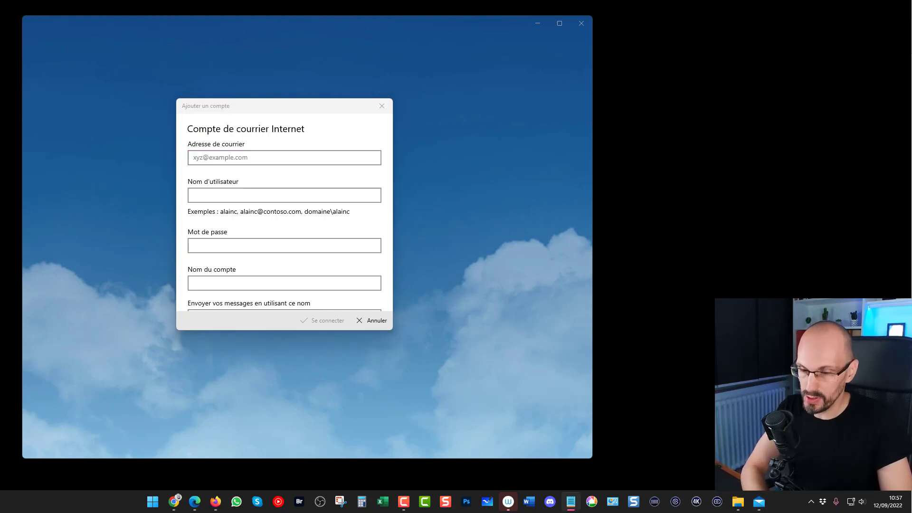
pyautogui.click(256, 158)
pyautogui.hotkey('ctrl', 'v')
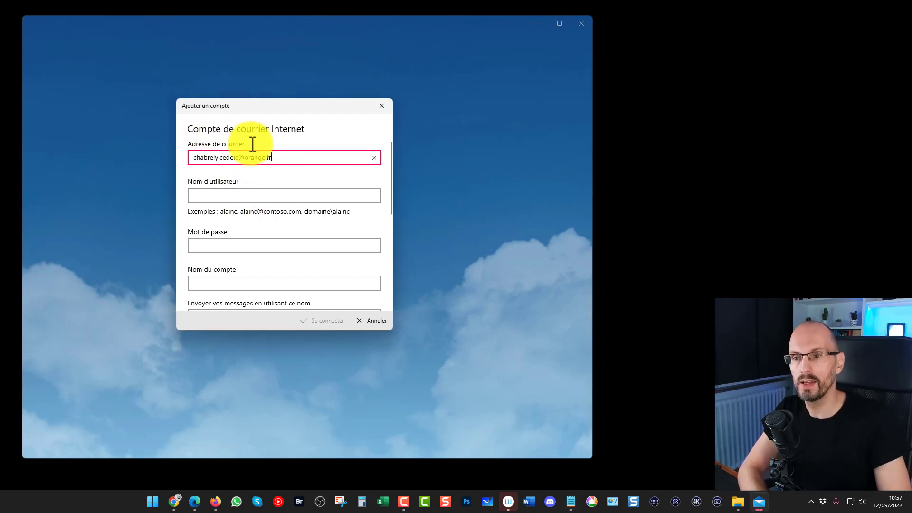
pyautogui.click(224, 195)
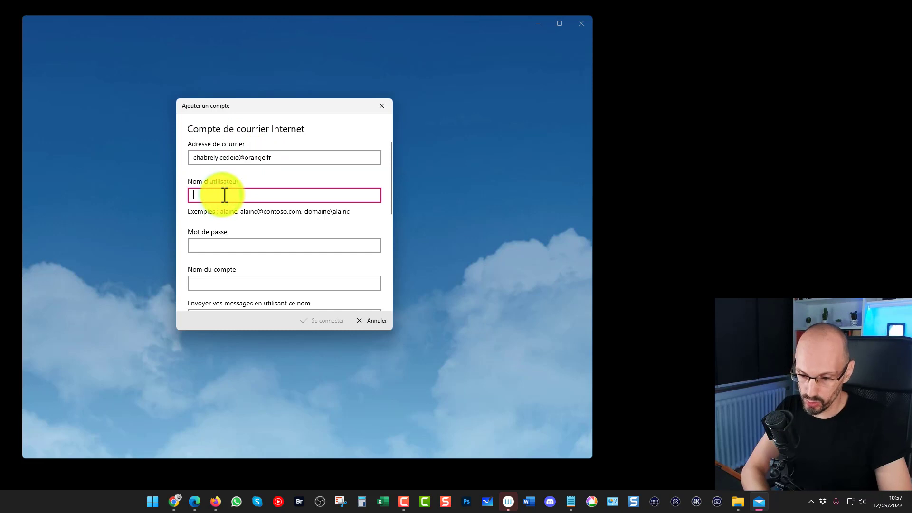
pyautogui.hotkey('ctrl', 'v')
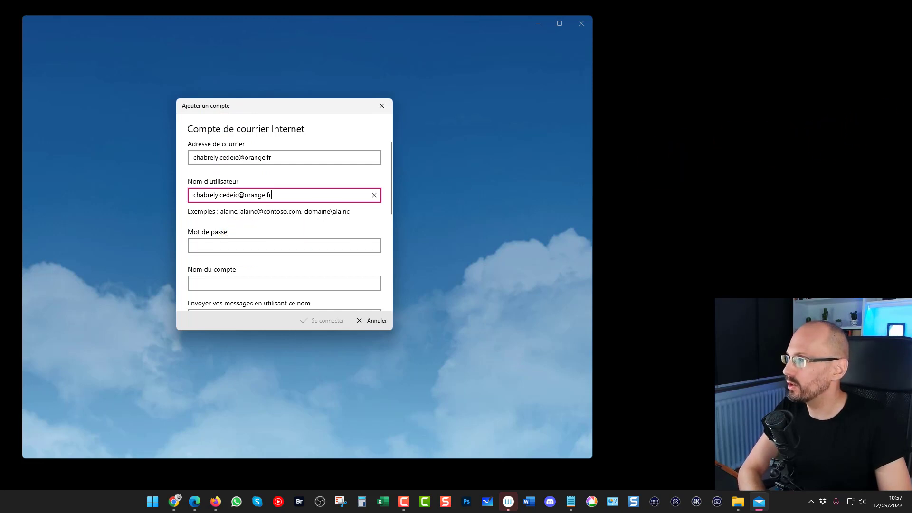
# - Paste the mail account's password into the account's password field
pyautogui.hotkey('alt', 'Tab')
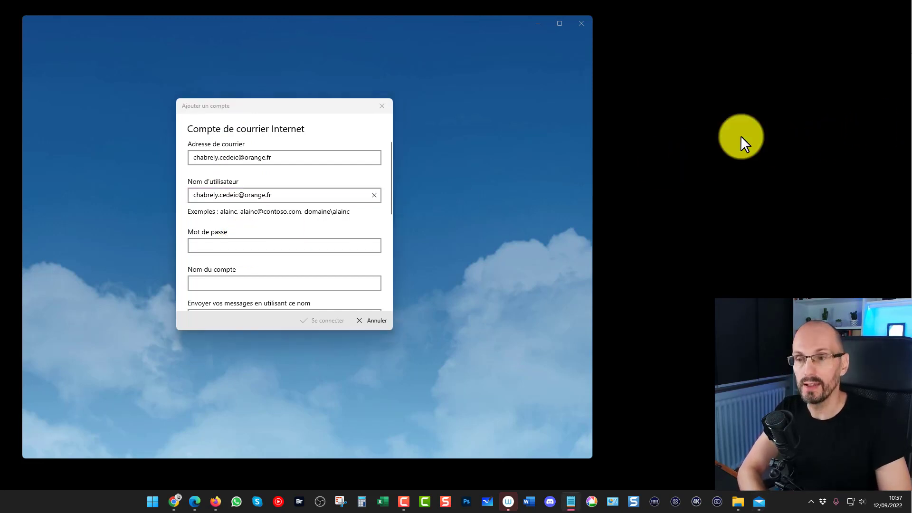
pyautogui.click(208, 243)
pyautogui.hotkey('ctrl', 'v')
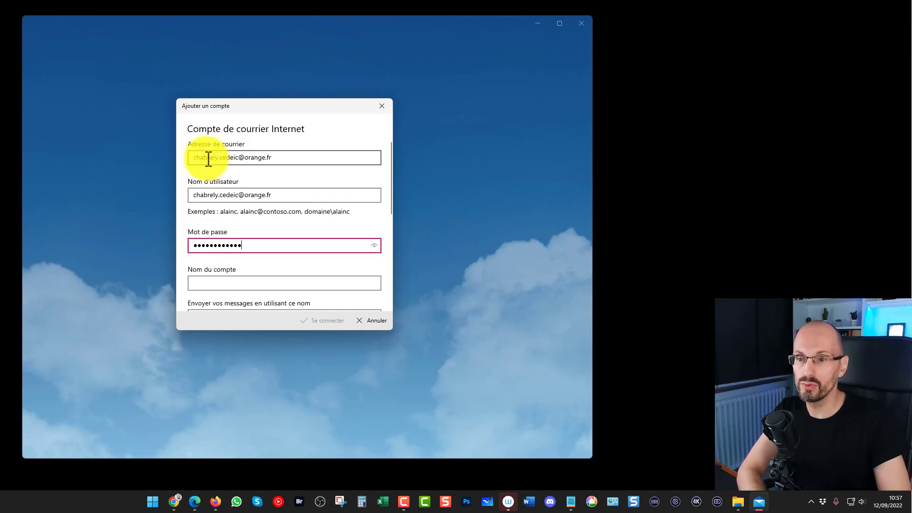
# - Name the account with the owner's first name and "Orange", and enter the owner's full name as the sender name
pyautogui.scroll(-2, 202, 154)
pyautogui.scroll(-1, 202, 161)
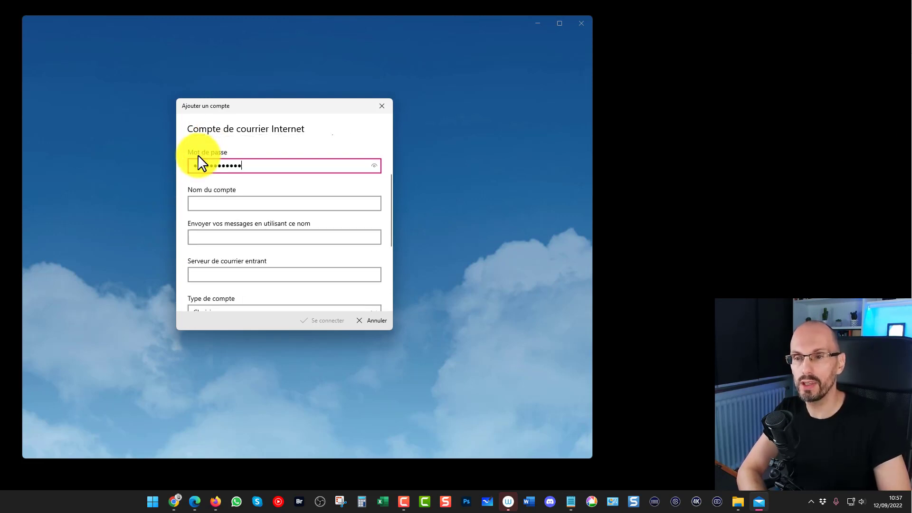
pyautogui.click(203, 202)
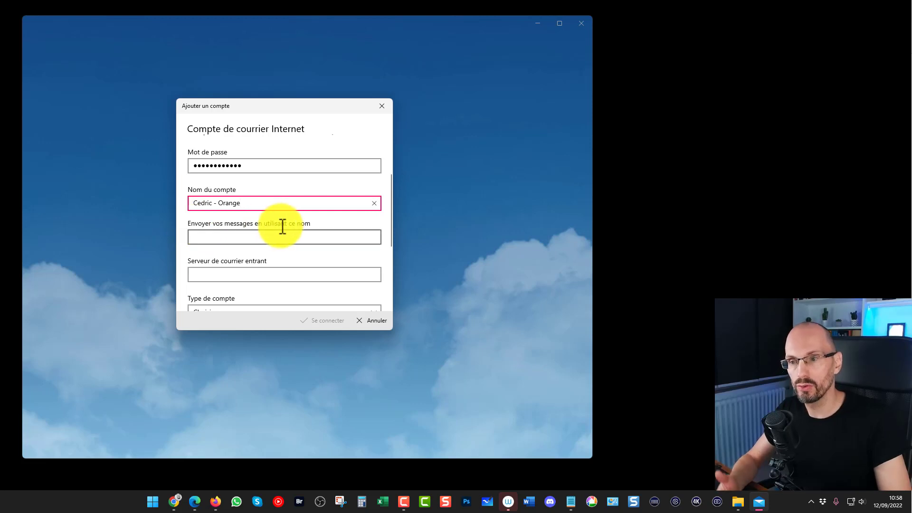
pyautogui.click(210, 236)
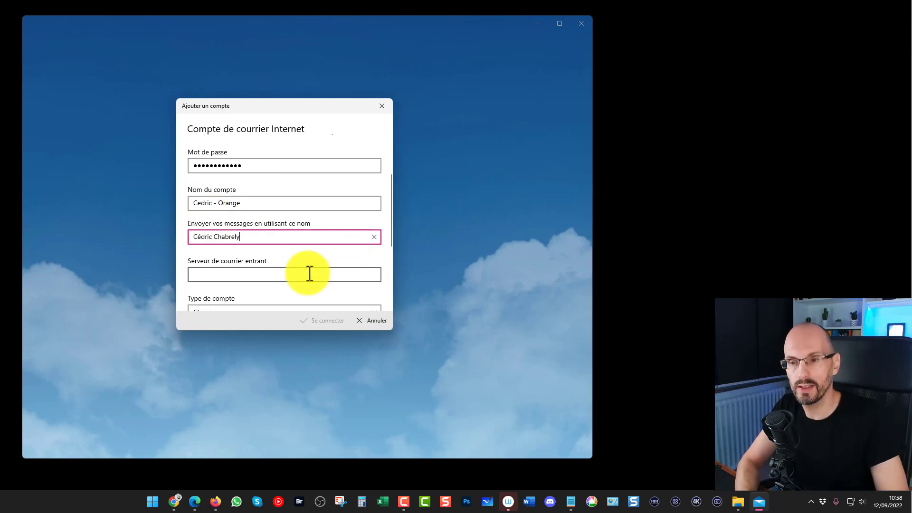
# - Set the incoming mail server to pop.orange.fr with account type POP3, and the outgoing SMTP server to smtp.orange.fr
pyautogui.scroll(-3, 265, 238)
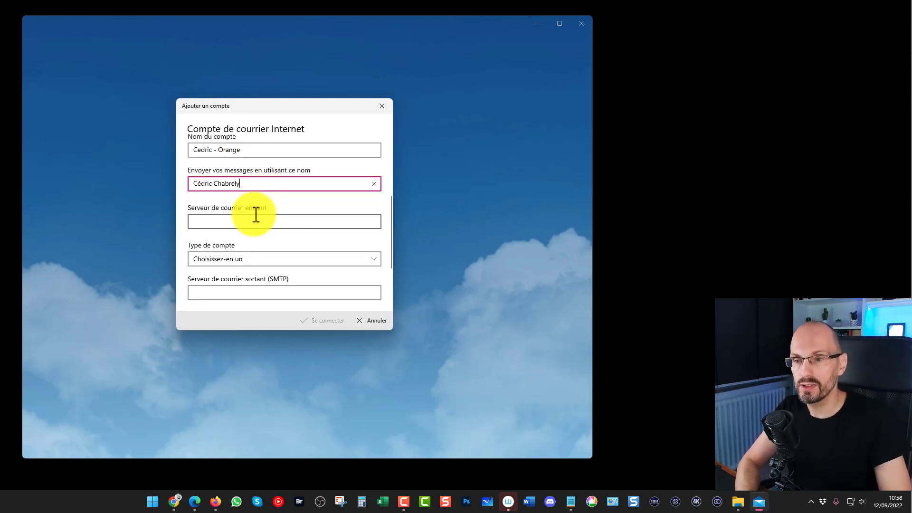
pyautogui.click(226, 194)
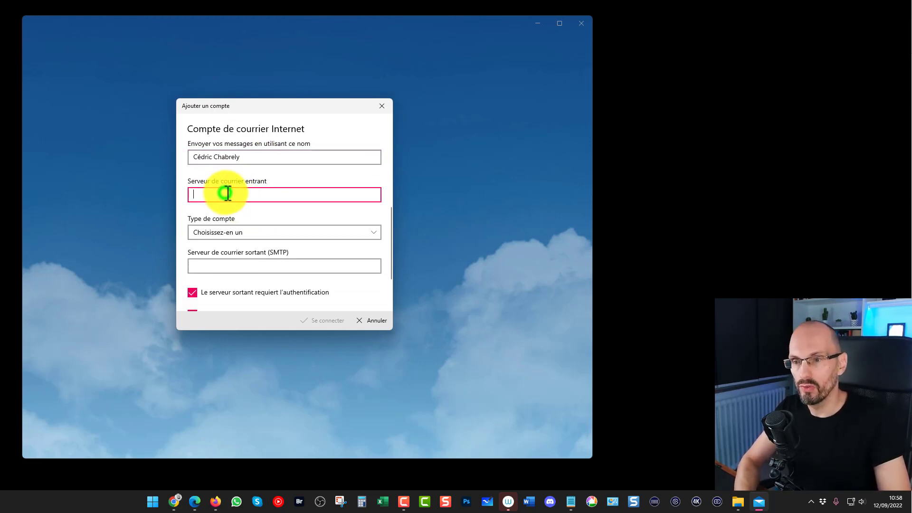
pyautogui.write('pop.orange.fr')
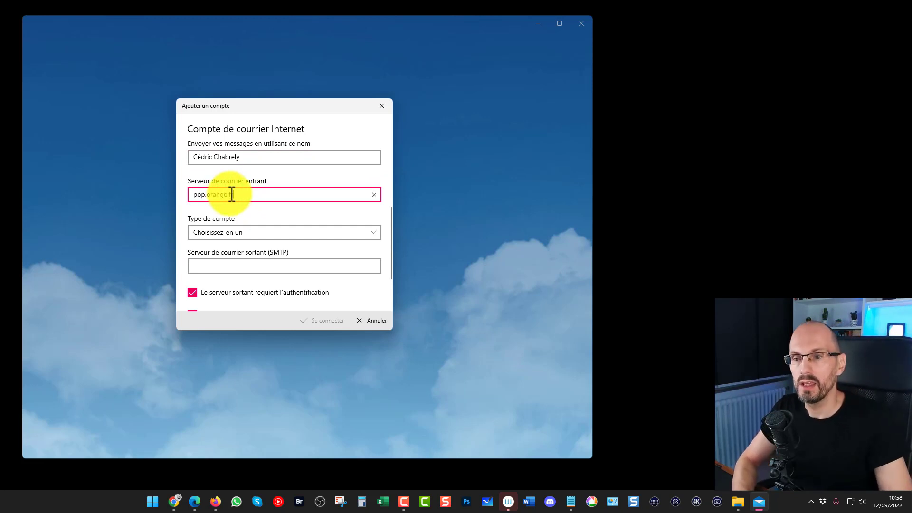
pyautogui.click(206, 231)
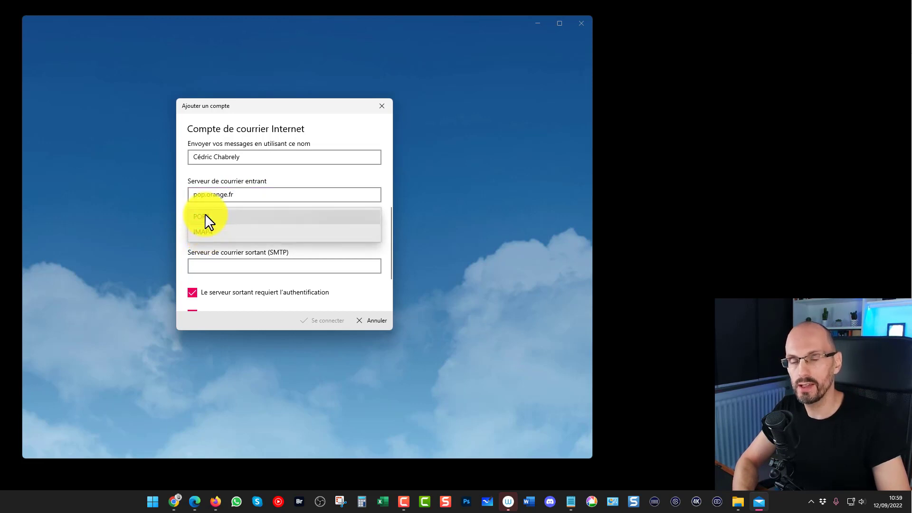
pyautogui.click(204, 216)
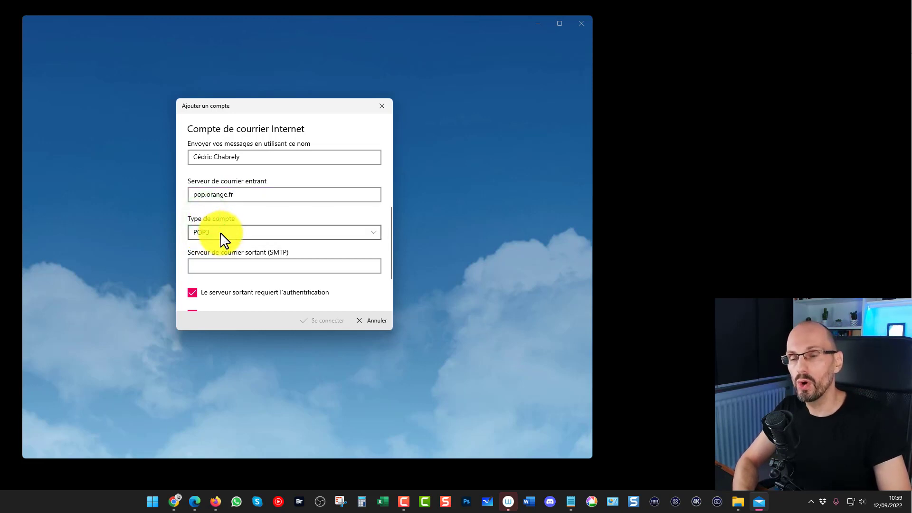
pyautogui.click(212, 233)
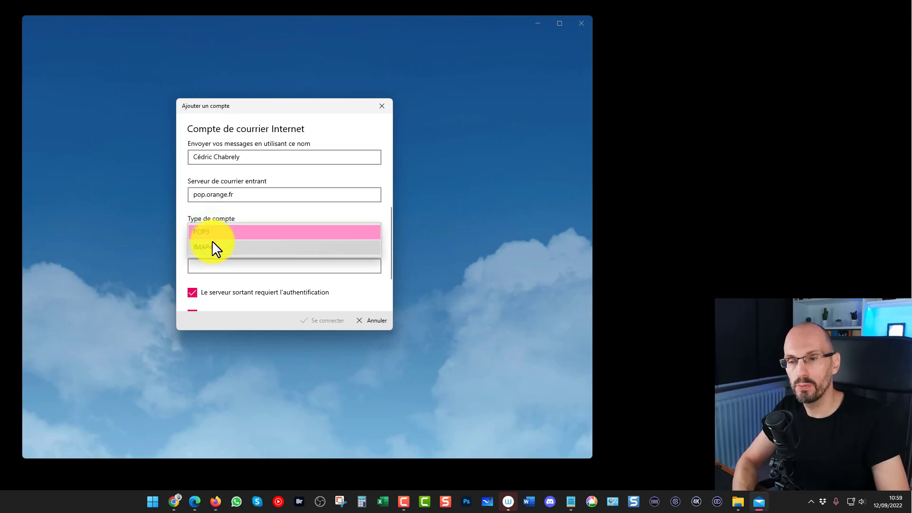
pyautogui.click(223, 234)
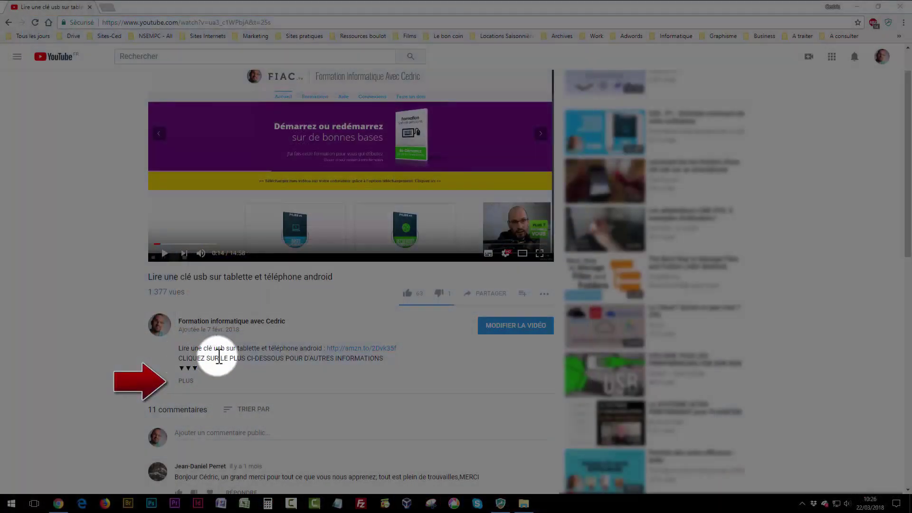
pyautogui.click(186, 381)
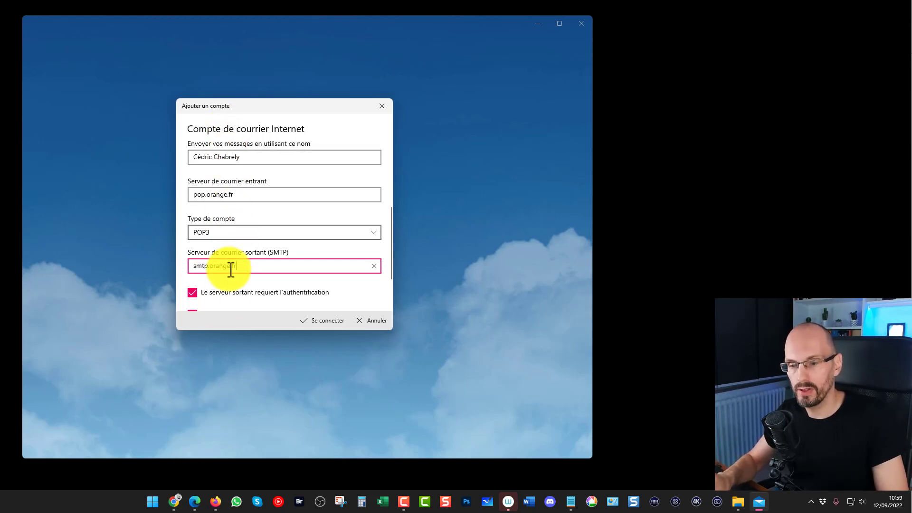
# - Switch to Edge and search Google in a new tab for "quel est le pop d'orange"
pyautogui.moveTo(192, 501)
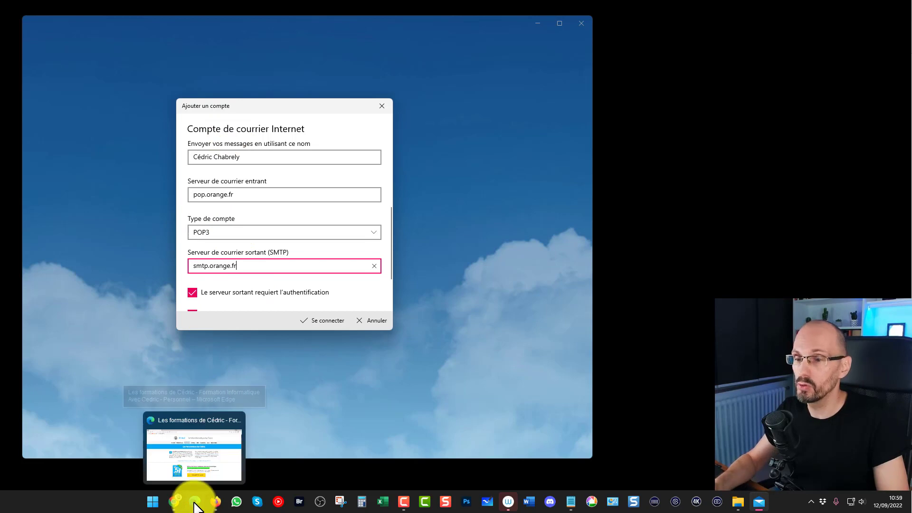
pyautogui.click(194, 454)
pyautogui.doubleClick(222, 137)
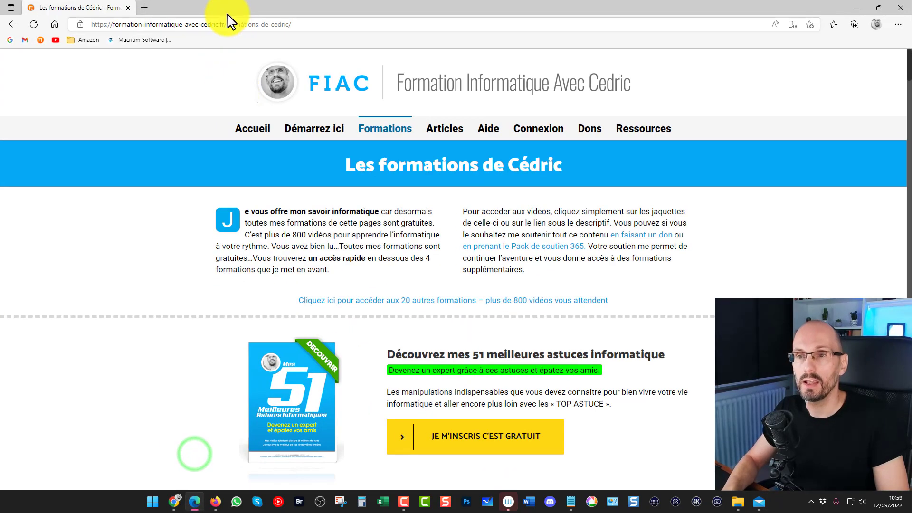
pyautogui.click(141, 7)
pyautogui.click(55, 24)
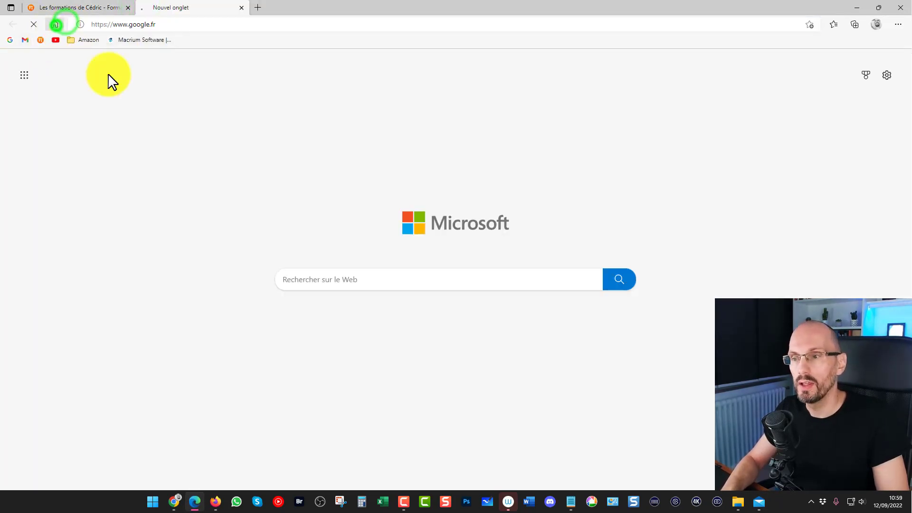
pyautogui.write('quel')
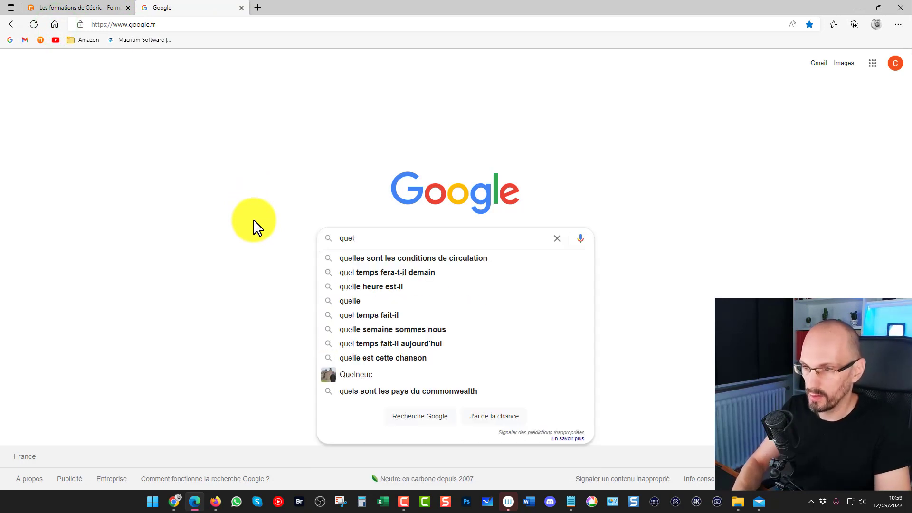
pyautogui.write(" est le pop d'")
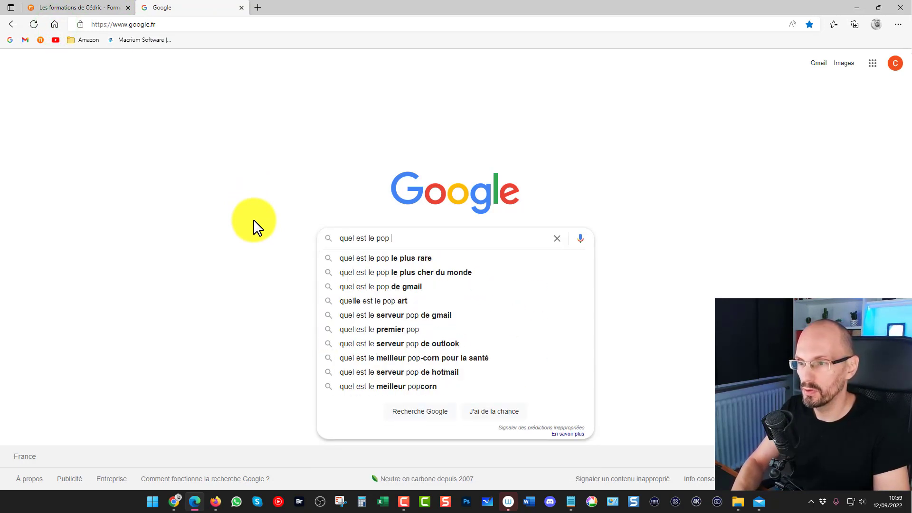
pyautogui.write('orange')
pyautogui.press('Return')
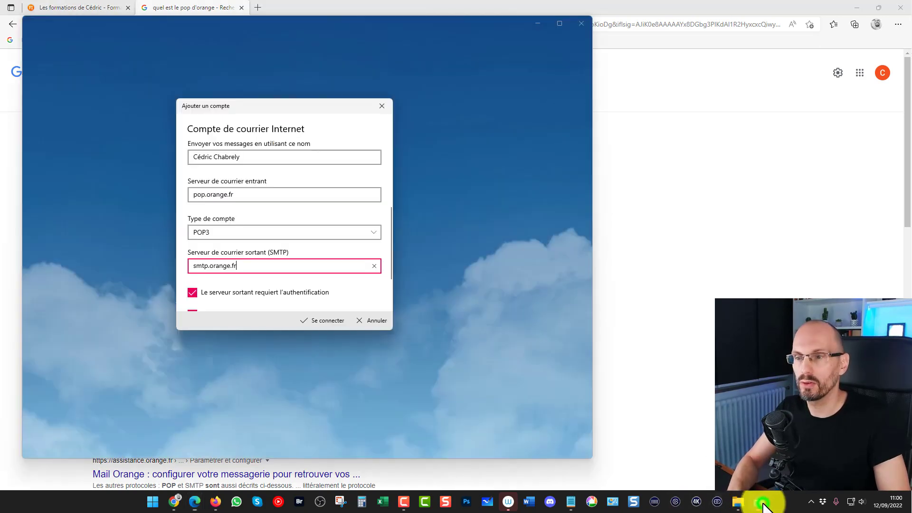
# - Return to the Courrier account form and change the incoming mail server to pop3.orange.fr
pyautogui.click(759, 502)
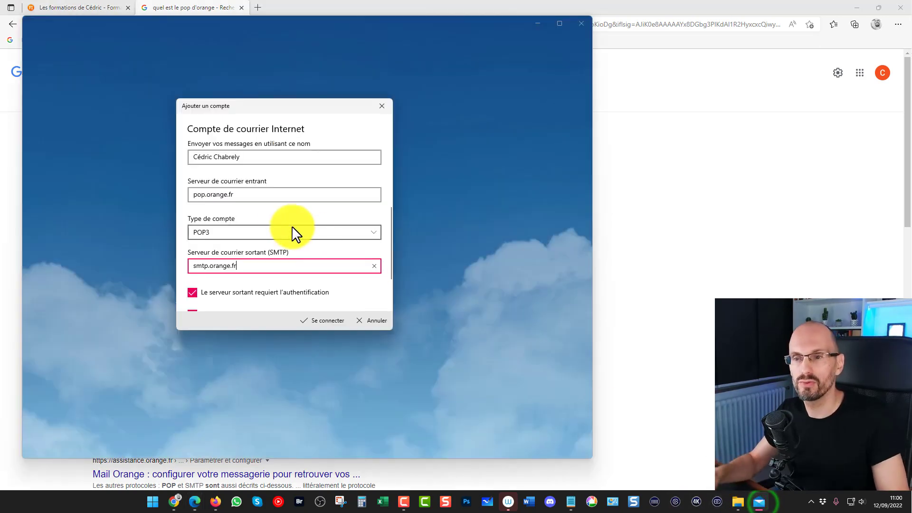
pyautogui.click(207, 198)
pyautogui.write('3')
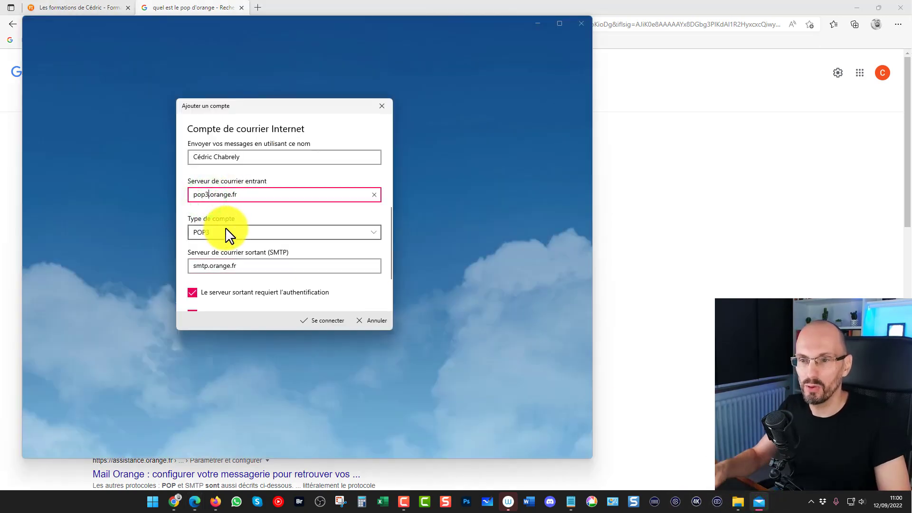
pyautogui.click(240, 265)
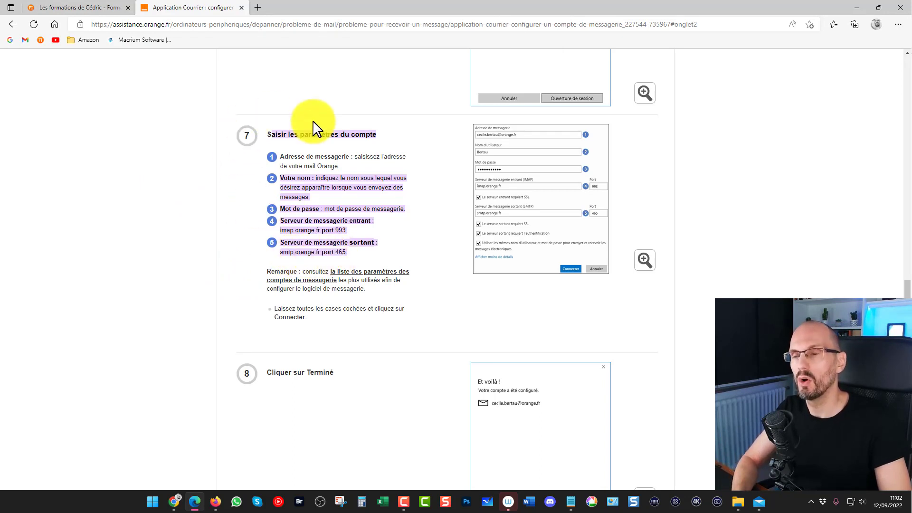
# - Back in Courrier, keep all authentication and SSL options enabled and connect the new account
pyautogui.click(759, 502)
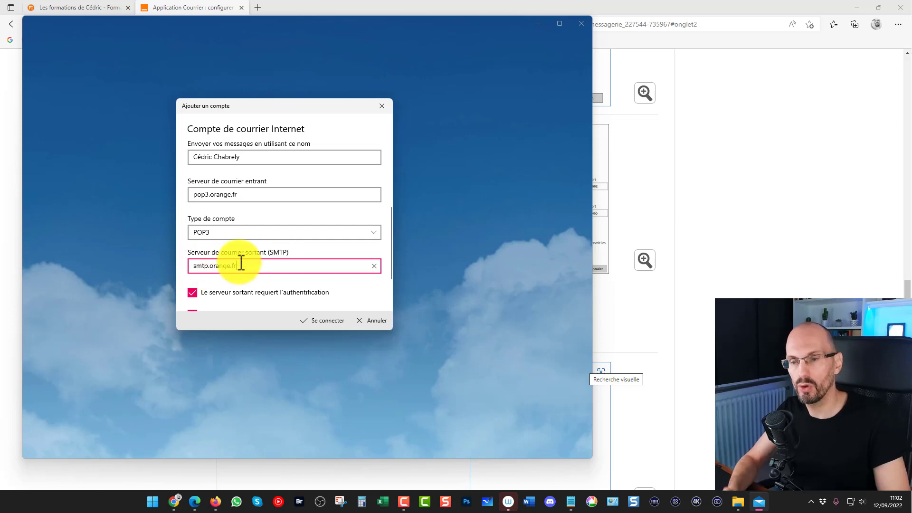
pyautogui.scroll(-2, 252, 247)
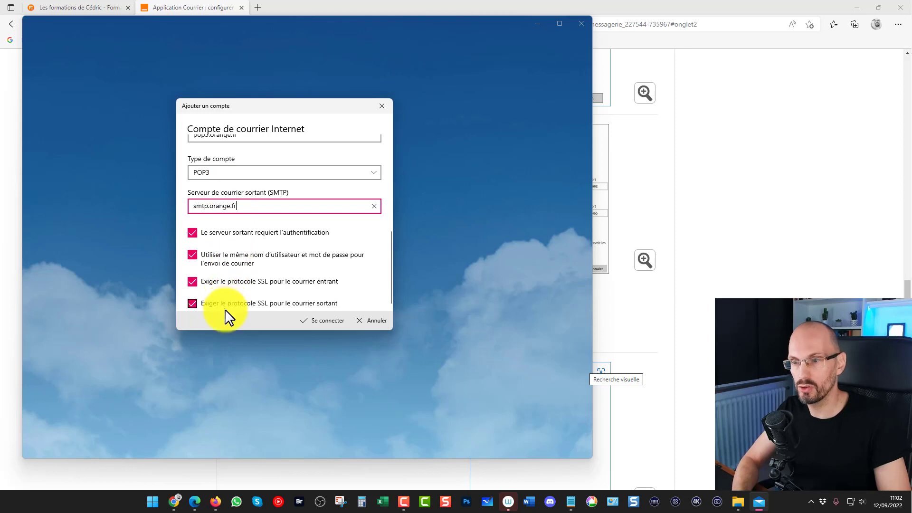
pyautogui.click(316, 319)
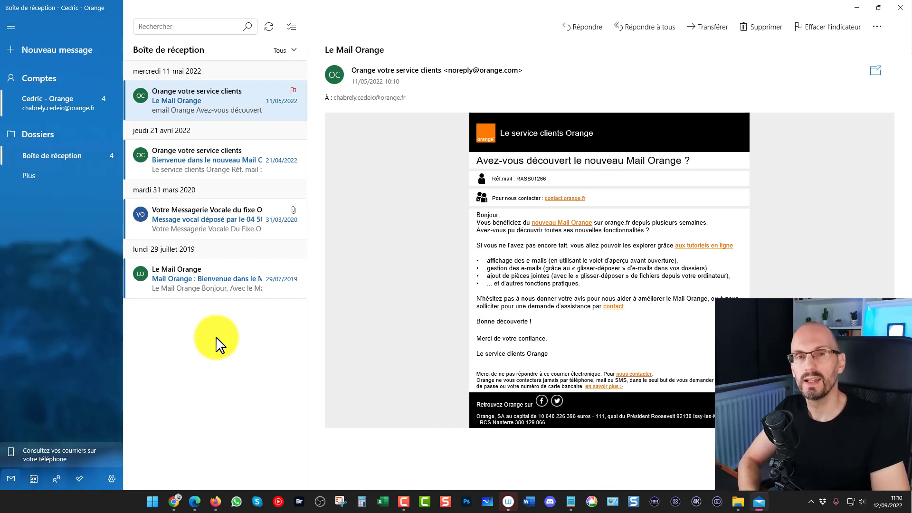
# - In the Orange account's mailbox synchronization settings, set the e-mail download period to "à tout moment"
pyautogui.click(111, 478)
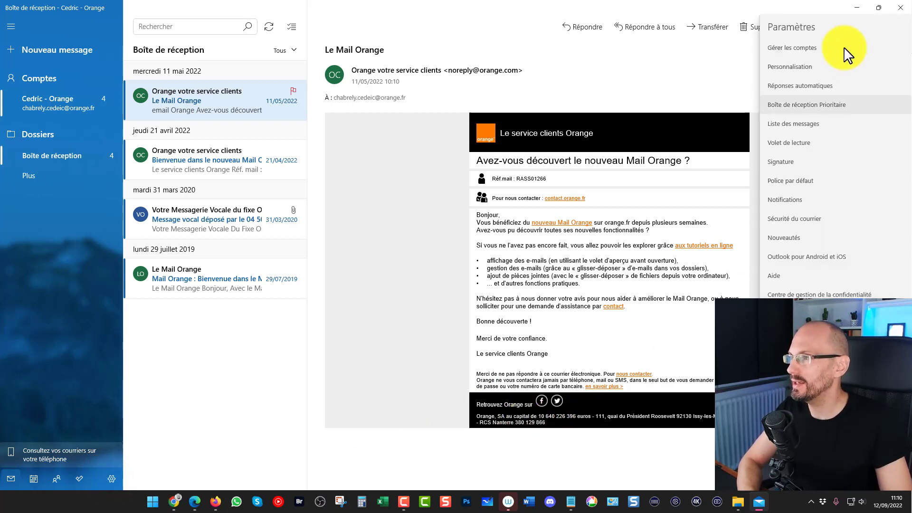
pyautogui.click(806, 47)
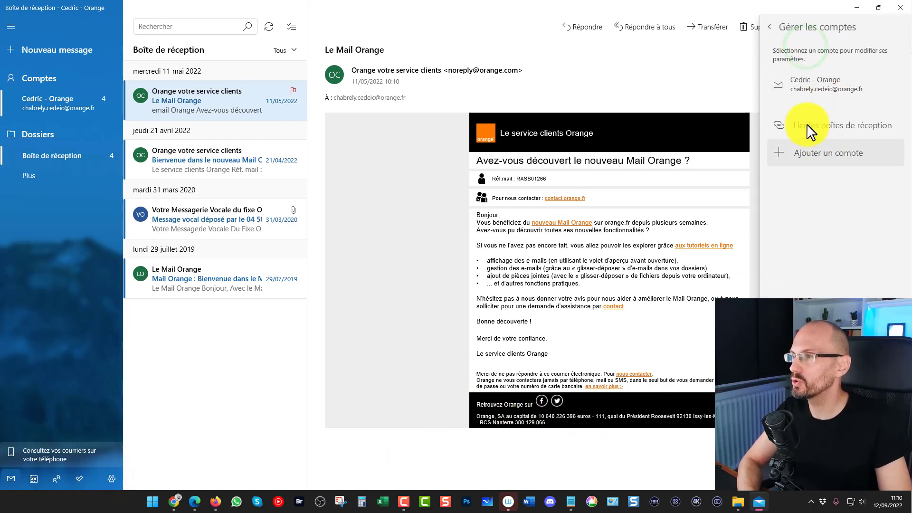
pyautogui.click(803, 90)
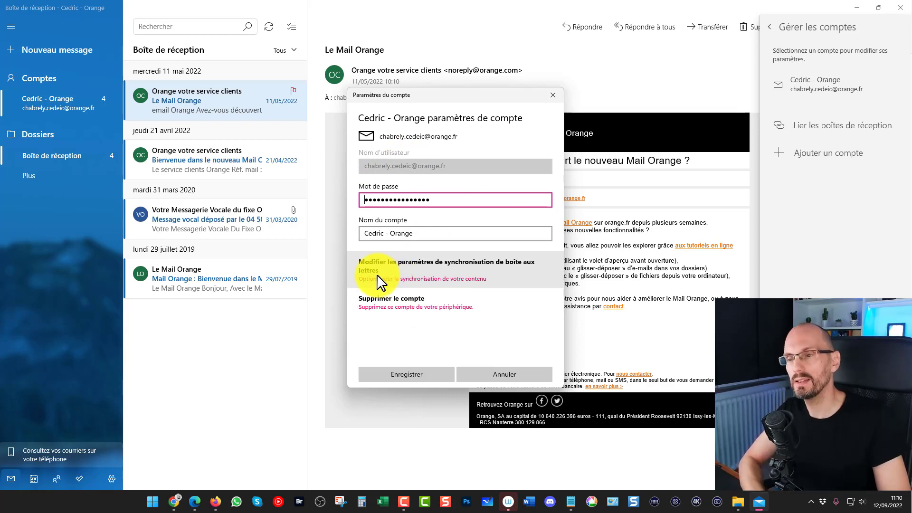
pyautogui.click(458, 269)
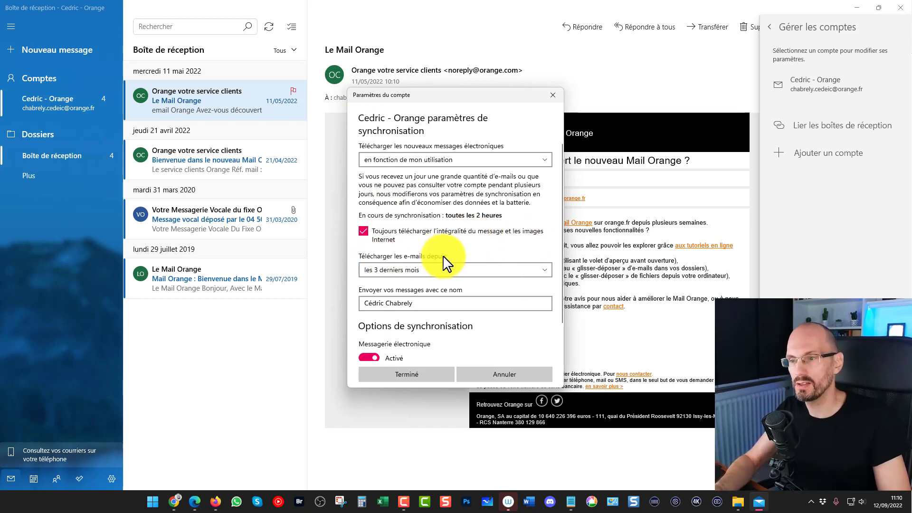
pyautogui.click(398, 270)
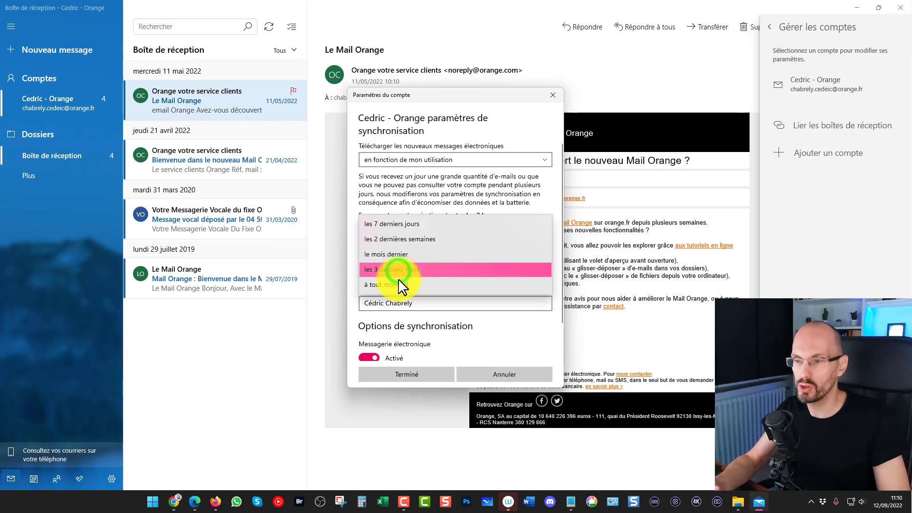
pyautogui.click(396, 284)
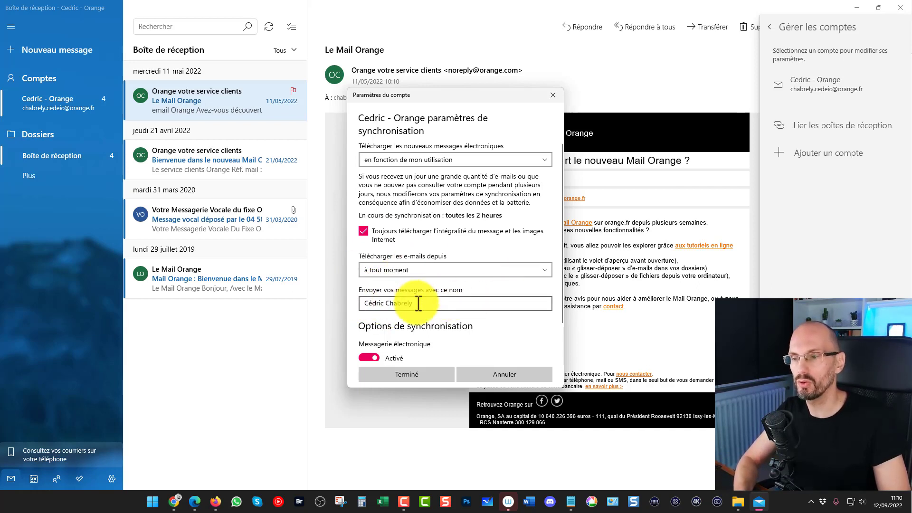
# - Review the account's advanced incoming and outgoing server settings, save the account changes and close the settings
pyautogui.scroll(-1, 433, 247)
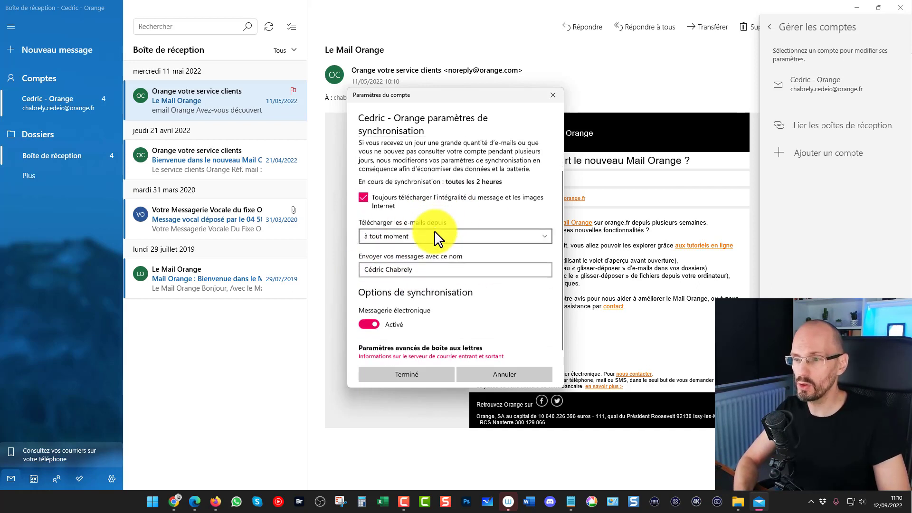
pyautogui.click(384, 355)
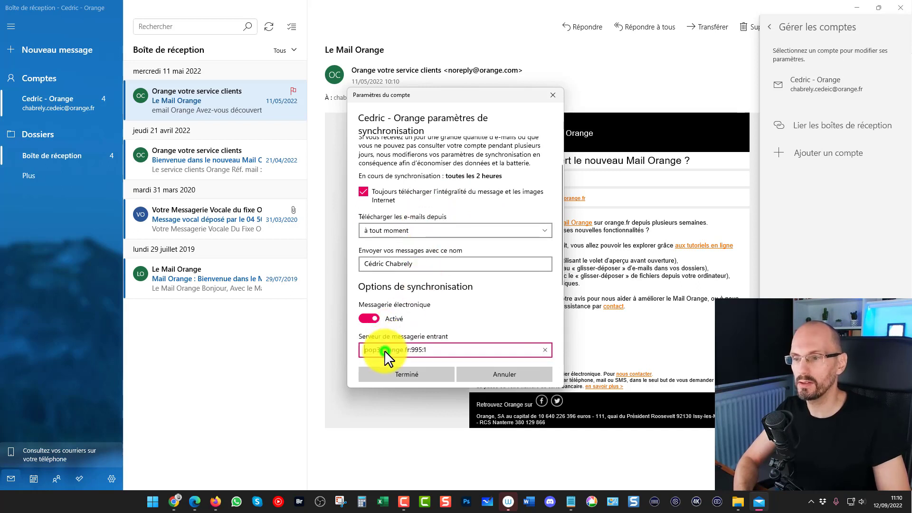
pyautogui.scroll(-3, 415, 270)
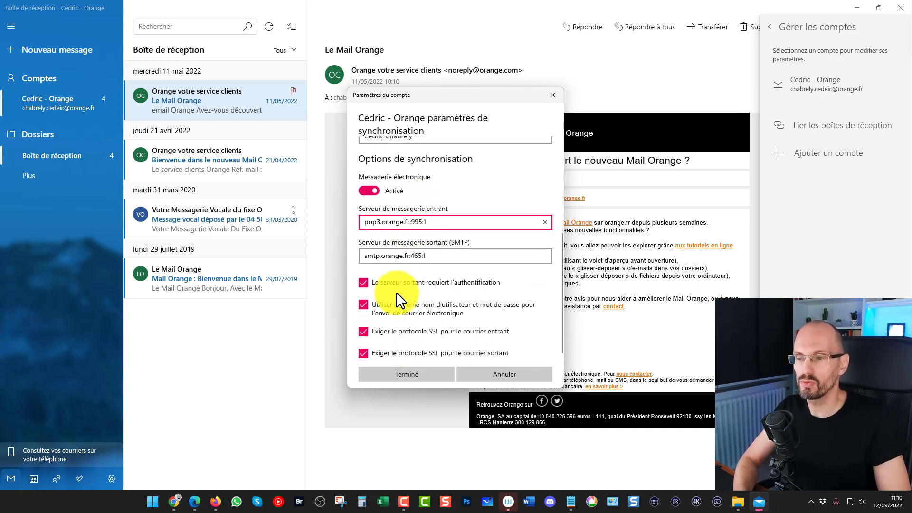
pyautogui.scroll(5, 428, 302)
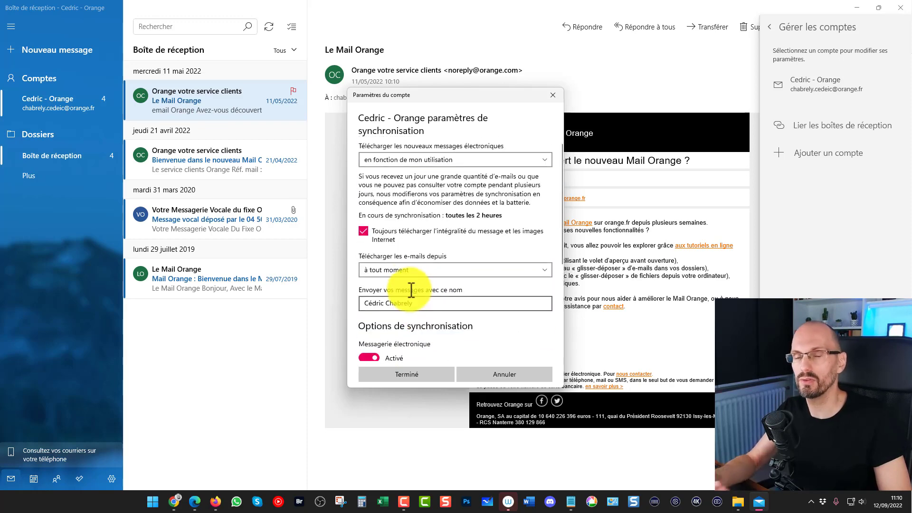
pyautogui.click(424, 373)
pyautogui.click(417, 374)
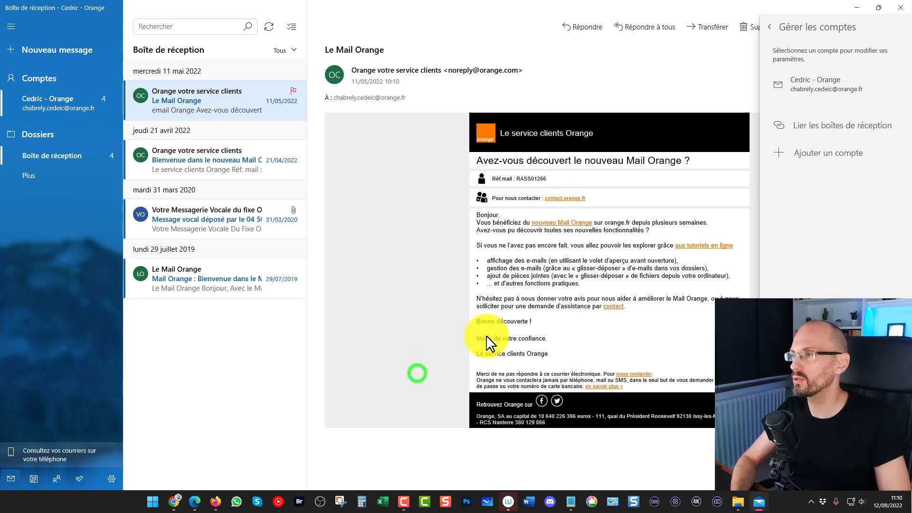
pyautogui.click(368, 297)
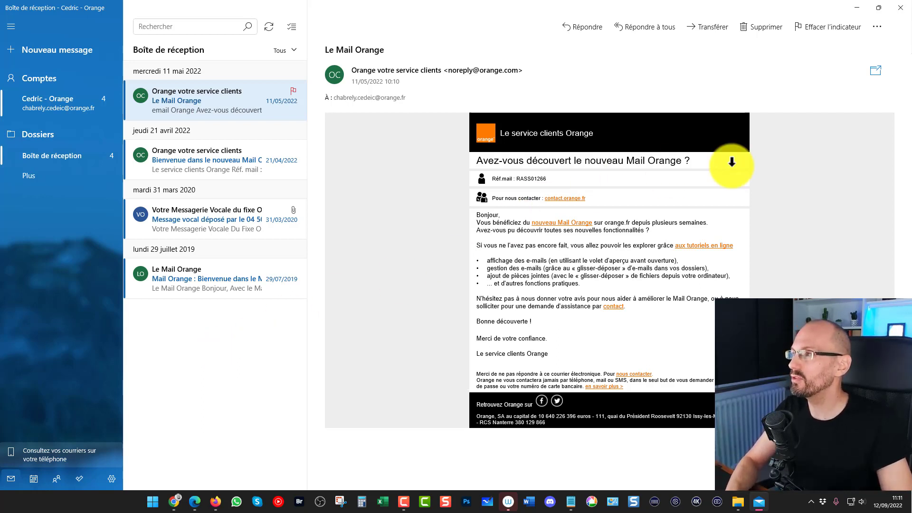
# - Switch to Edge, open the "J'envoie des mails comme un pro" course from the training website's Formations page, and look through its contents
pyautogui.click(194, 501)
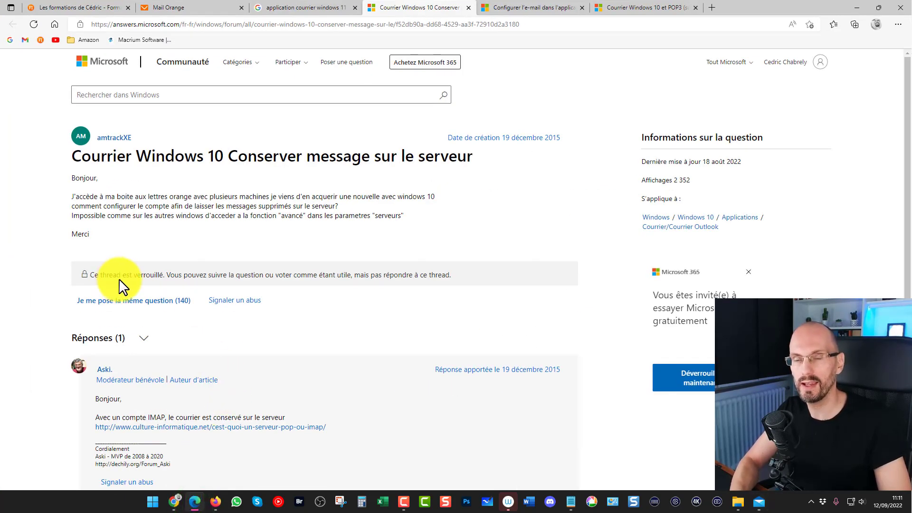
pyautogui.click(70, 8)
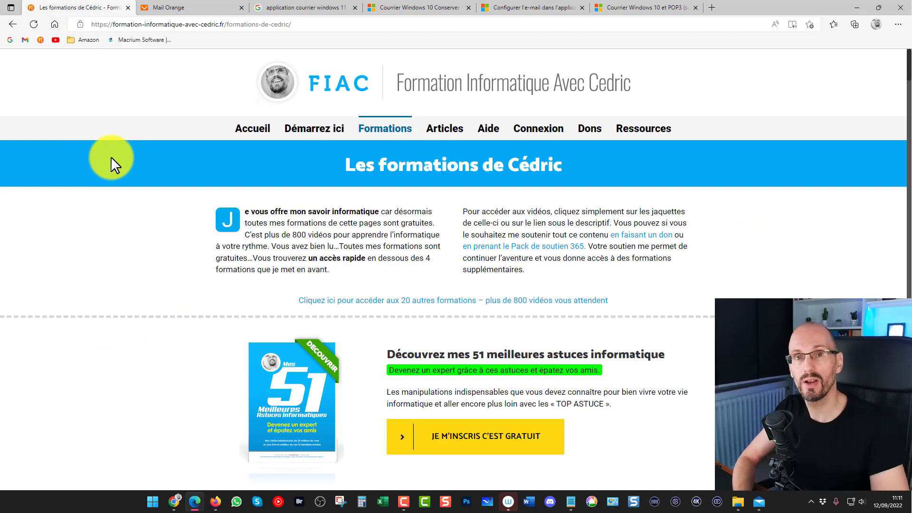
pyautogui.click(384, 124)
pyautogui.scroll(-8, 285, 171)
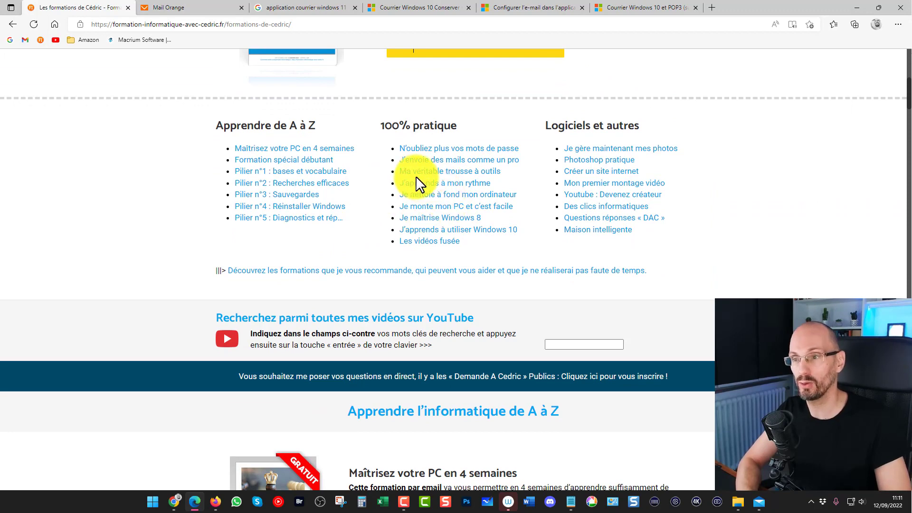
pyautogui.scroll(1, 442, 194)
pyautogui.click(435, 227)
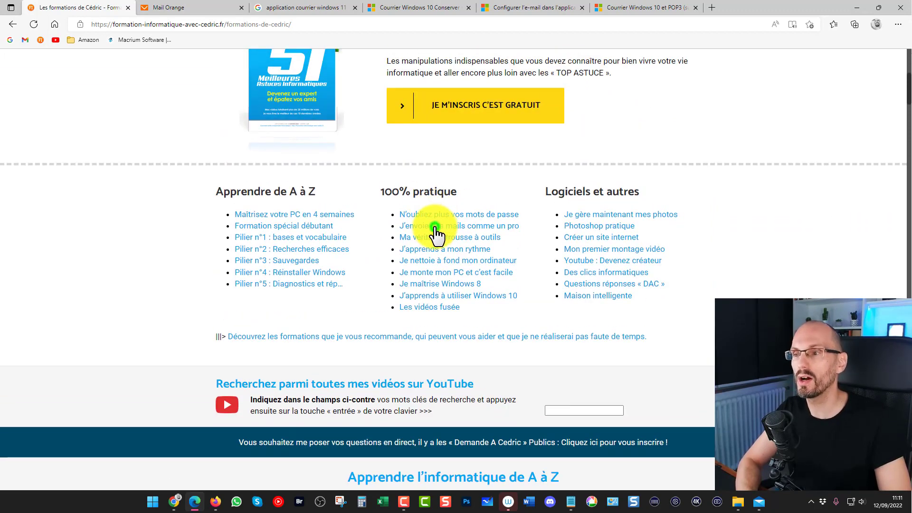
pyautogui.click(418, 162)
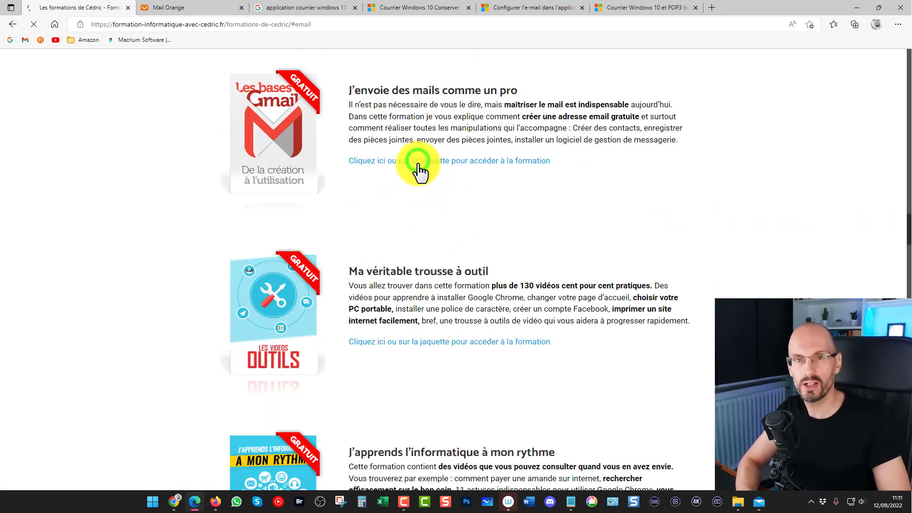
pyautogui.scroll(-10, 158, 234)
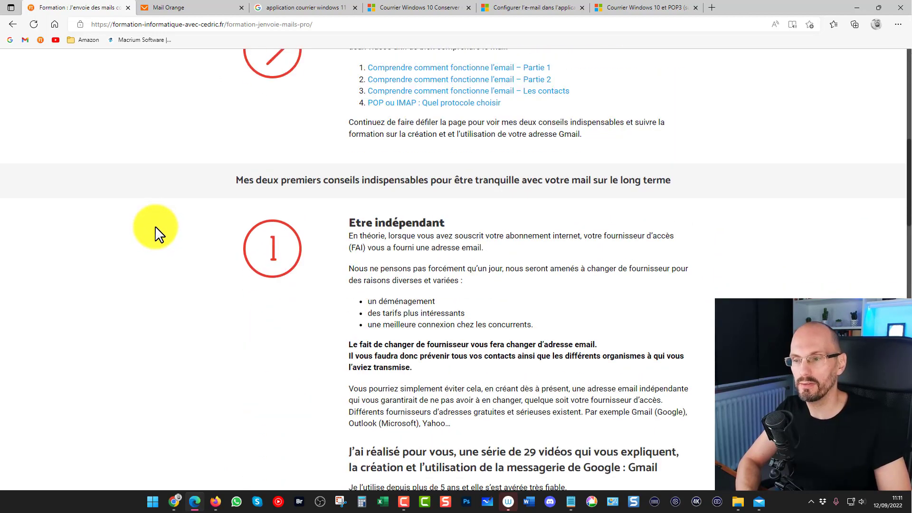
pyautogui.scroll(-20, 159, 235)
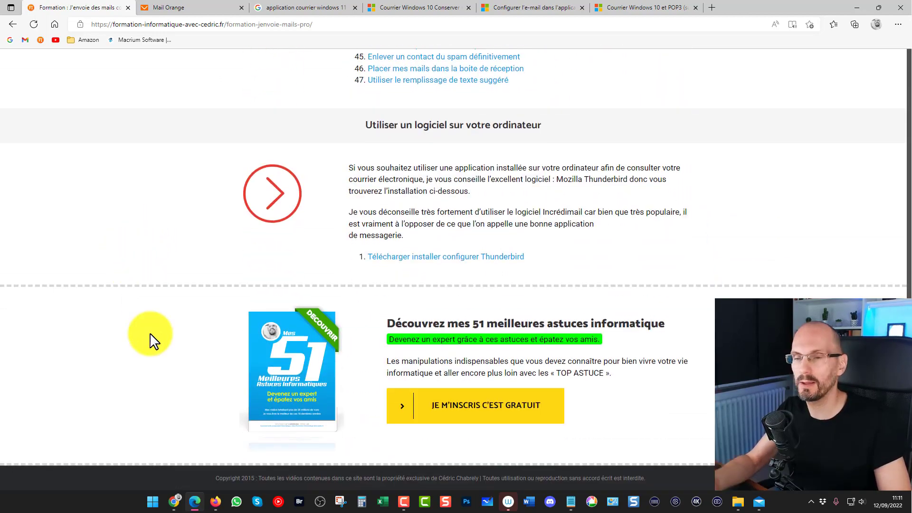
pyautogui.scroll(20, 141, 267)
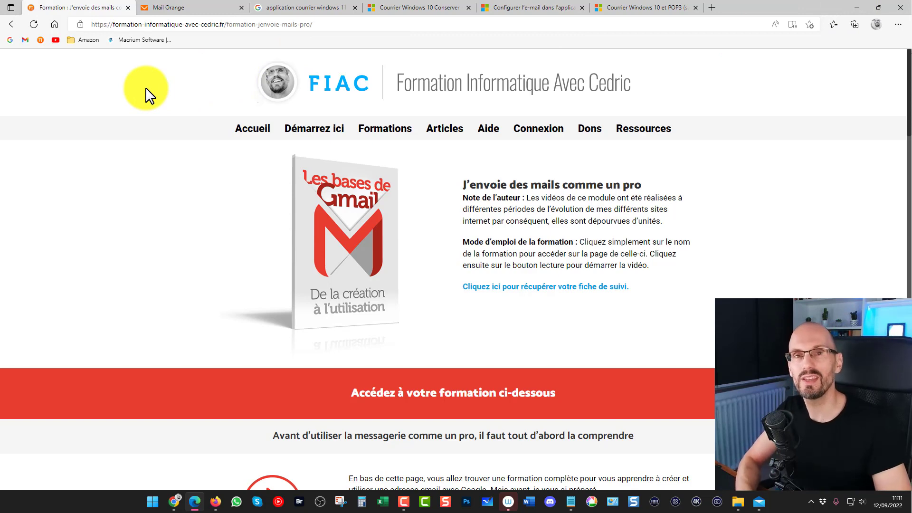
# - Go back to the website's Formations page and browse the available free courses
pyautogui.click(386, 127)
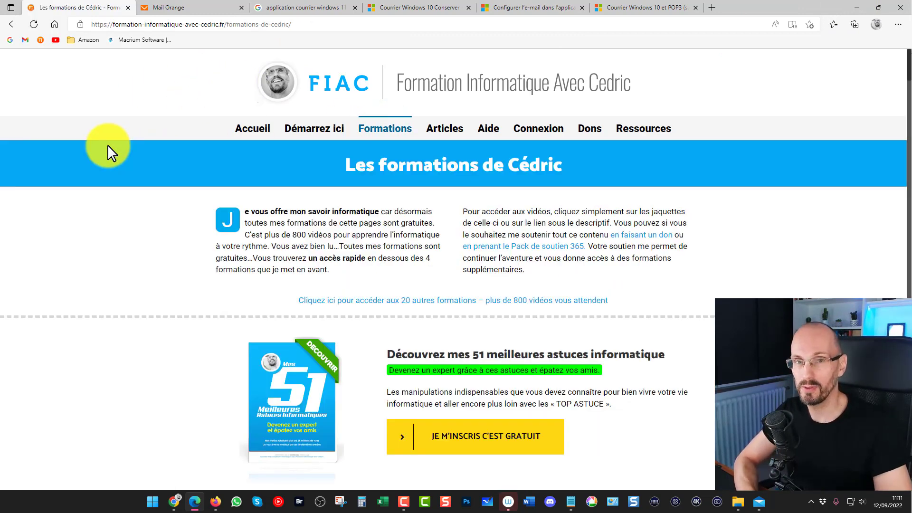
pyautogui.scroll(-7, 244, 214)
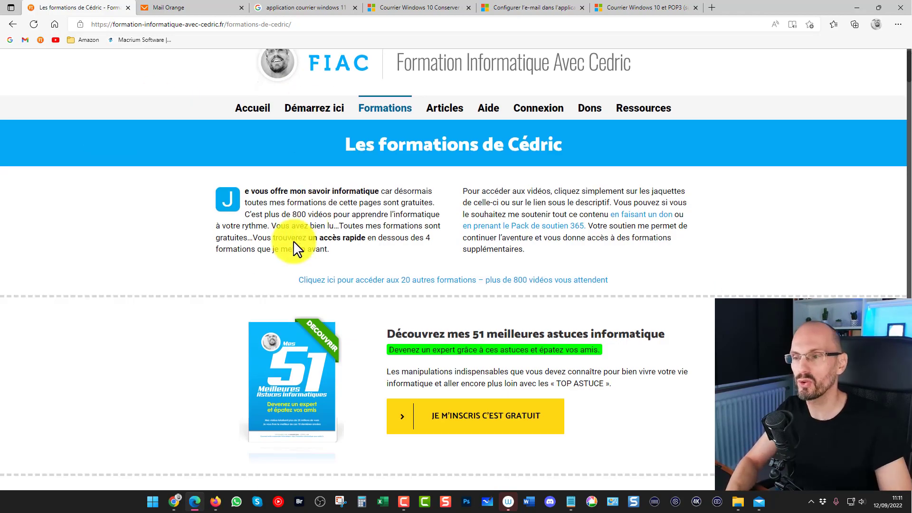
pyautogui.scroll(-12, 109, 223)
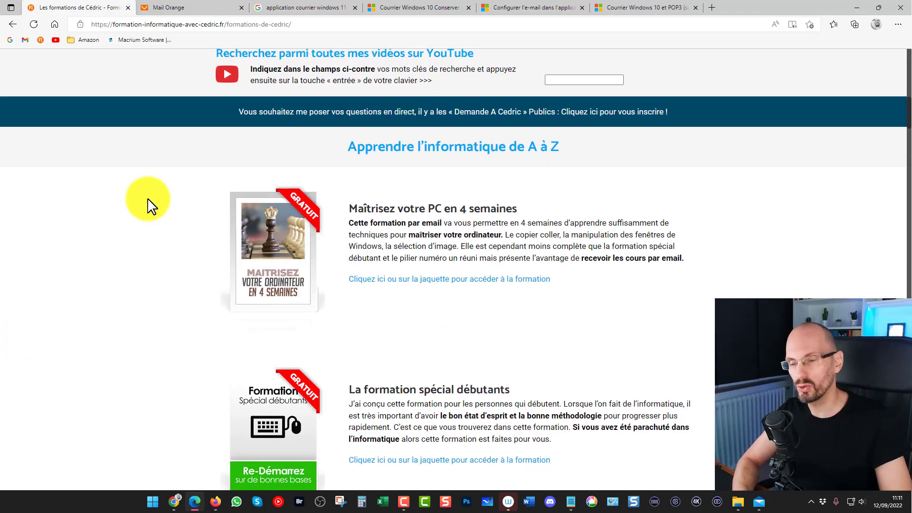
# - Look through the remaining free courses on the Formations page, including the numbered "Pilier" courses, and return to the start of the page
pyautogui.scroll(-8, 124, 184)
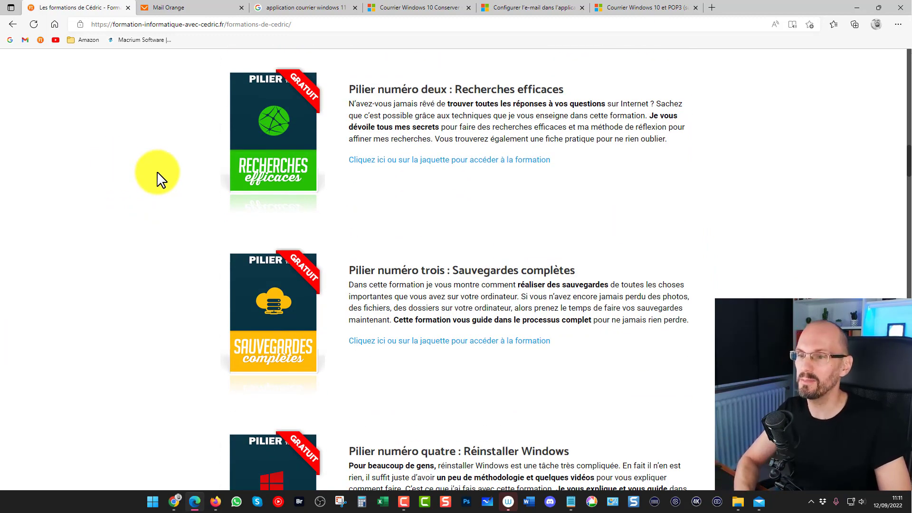
pyautogui.scroll(-5, 142, 205)
pyautogui.press('Home')
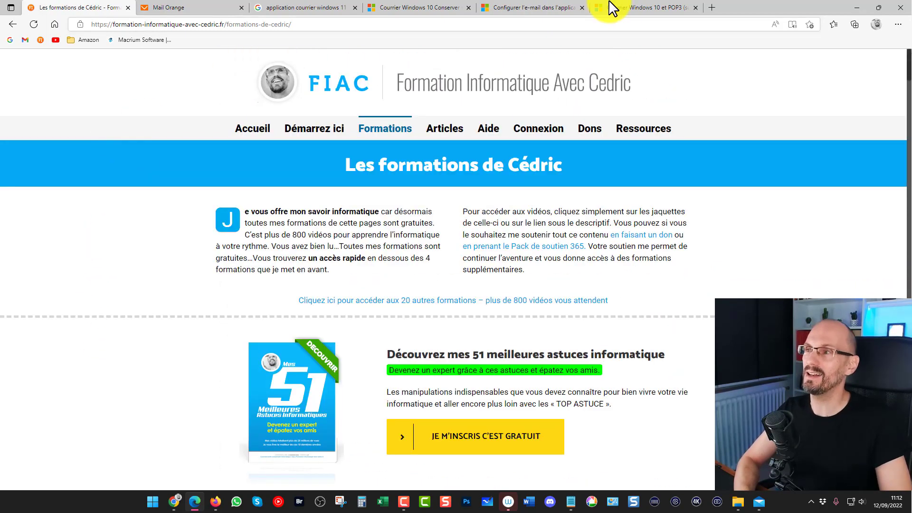
# - View the "Formation informatique avec Cedric" YouTube channel in a new Edge tab and return to the training website's Formations page
pyautogui.click(711, 7)
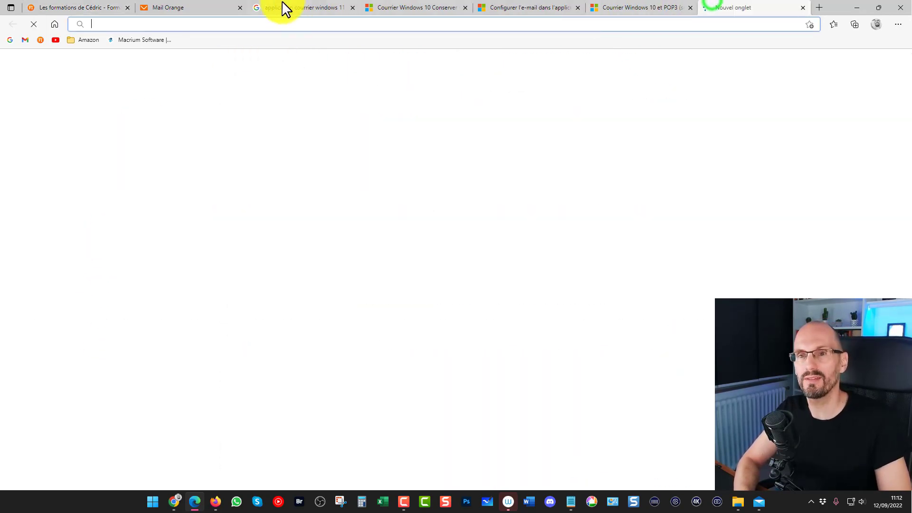
pyautogui.click(56, 40)
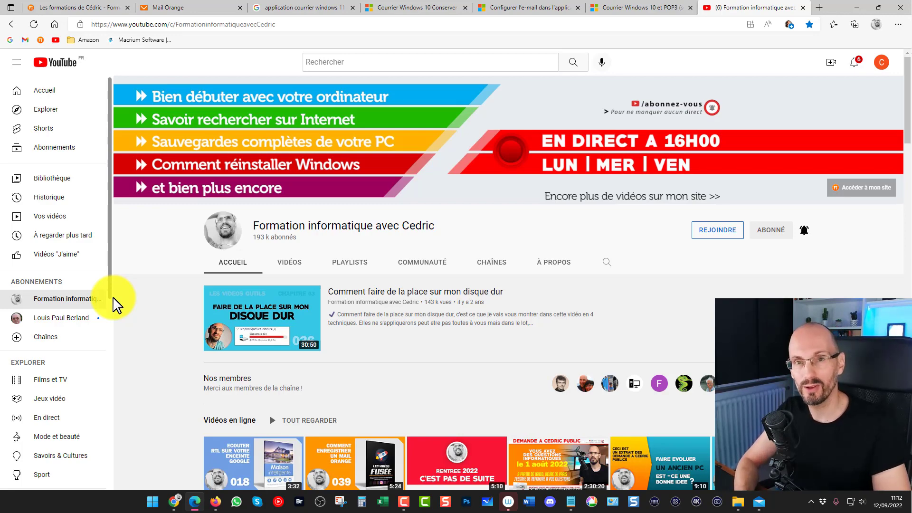
pyautogui.scroll(-4, 546, 366)
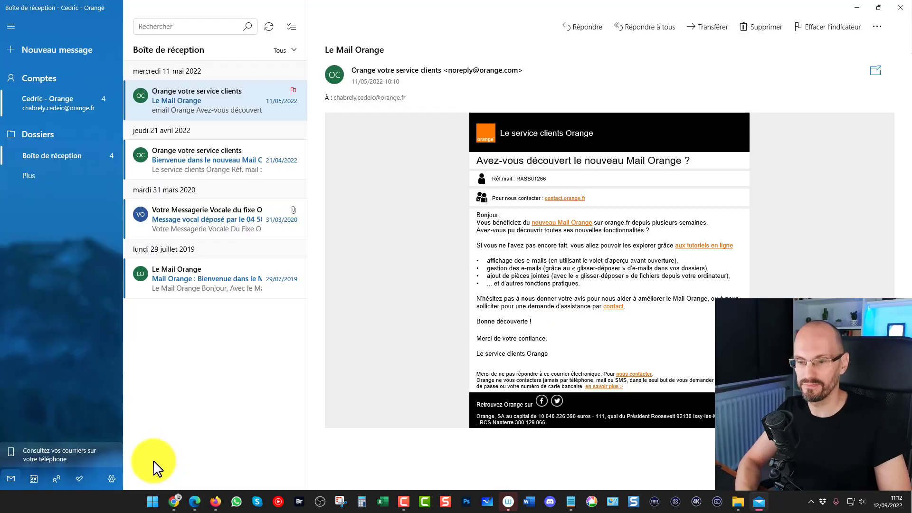
pyautogui.click(194, 501)
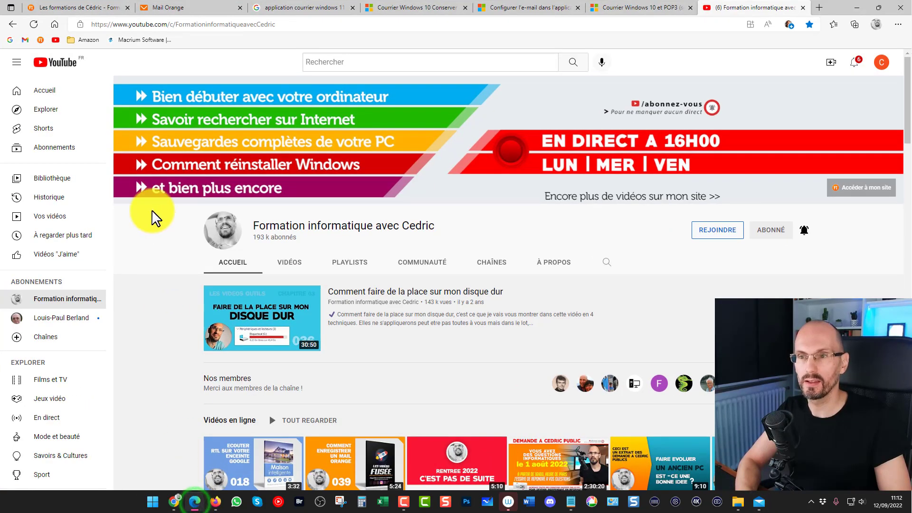
pyautogui.click(111, 8)
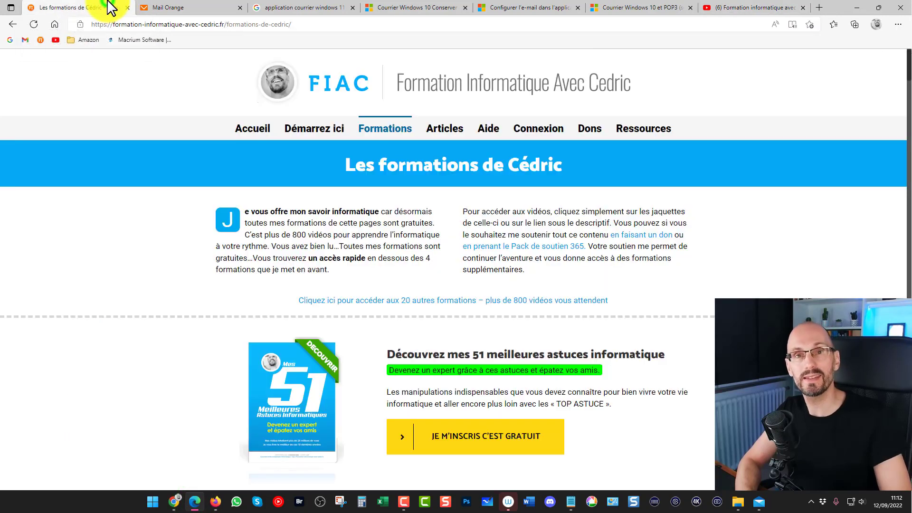